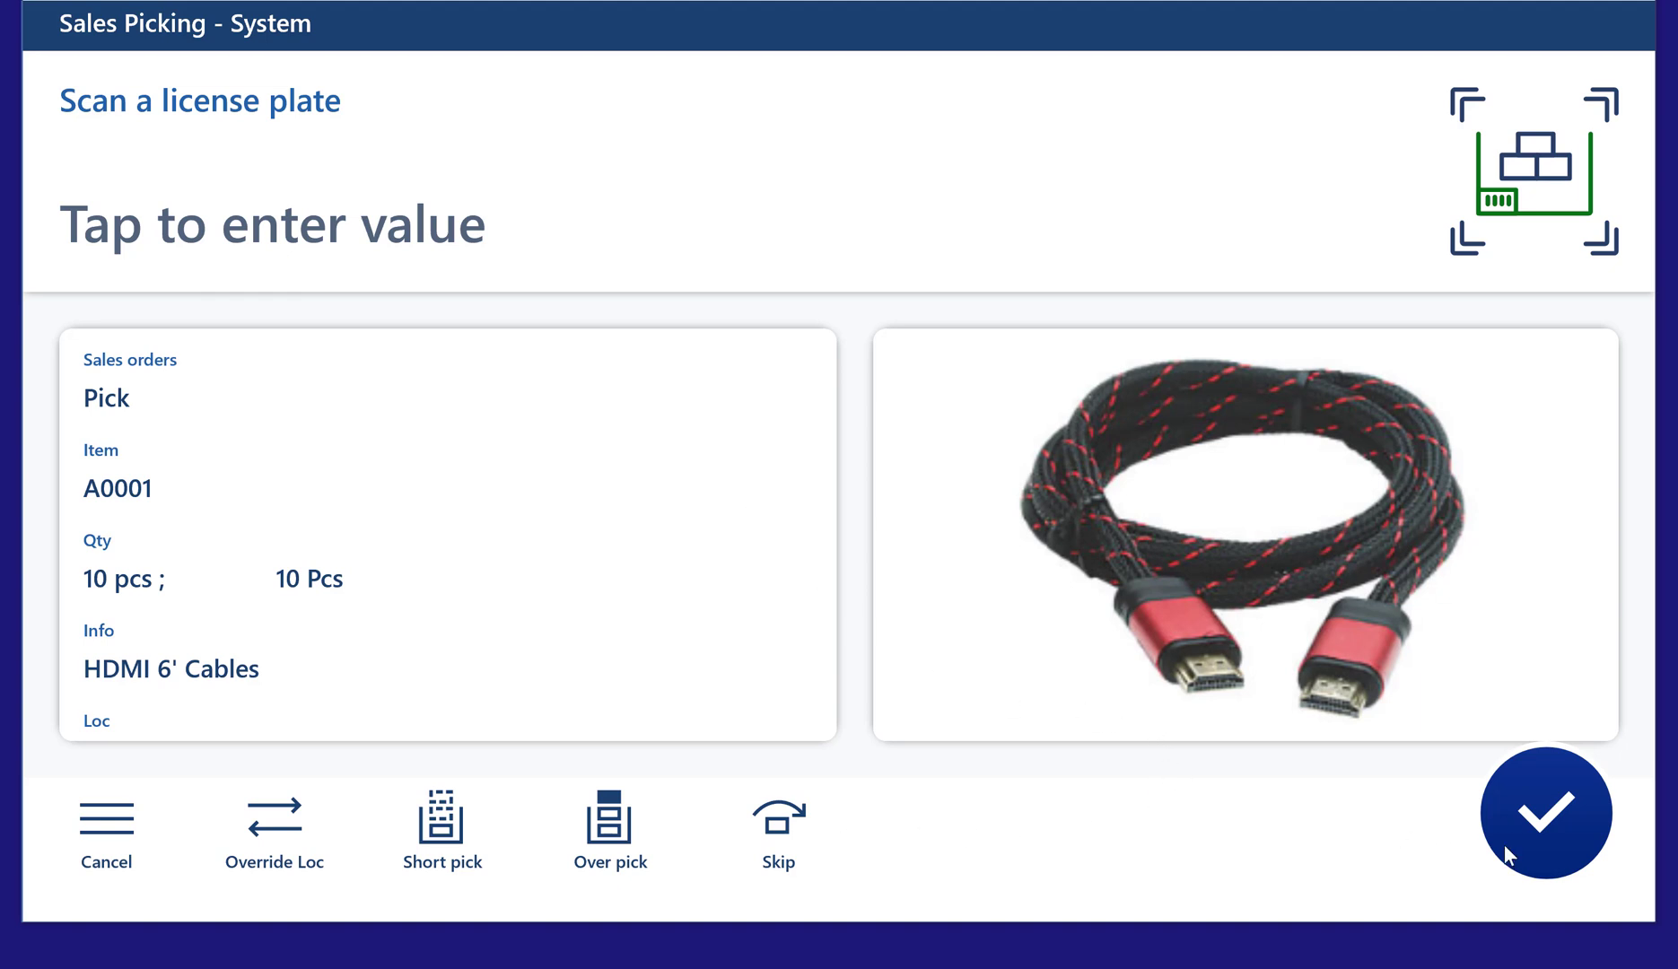
# Step: Shrink the app window to phone size and briefly check the Available actions list
pyautogui.moveTo(1652, 923); pyautogui.dragTo(771, 359)
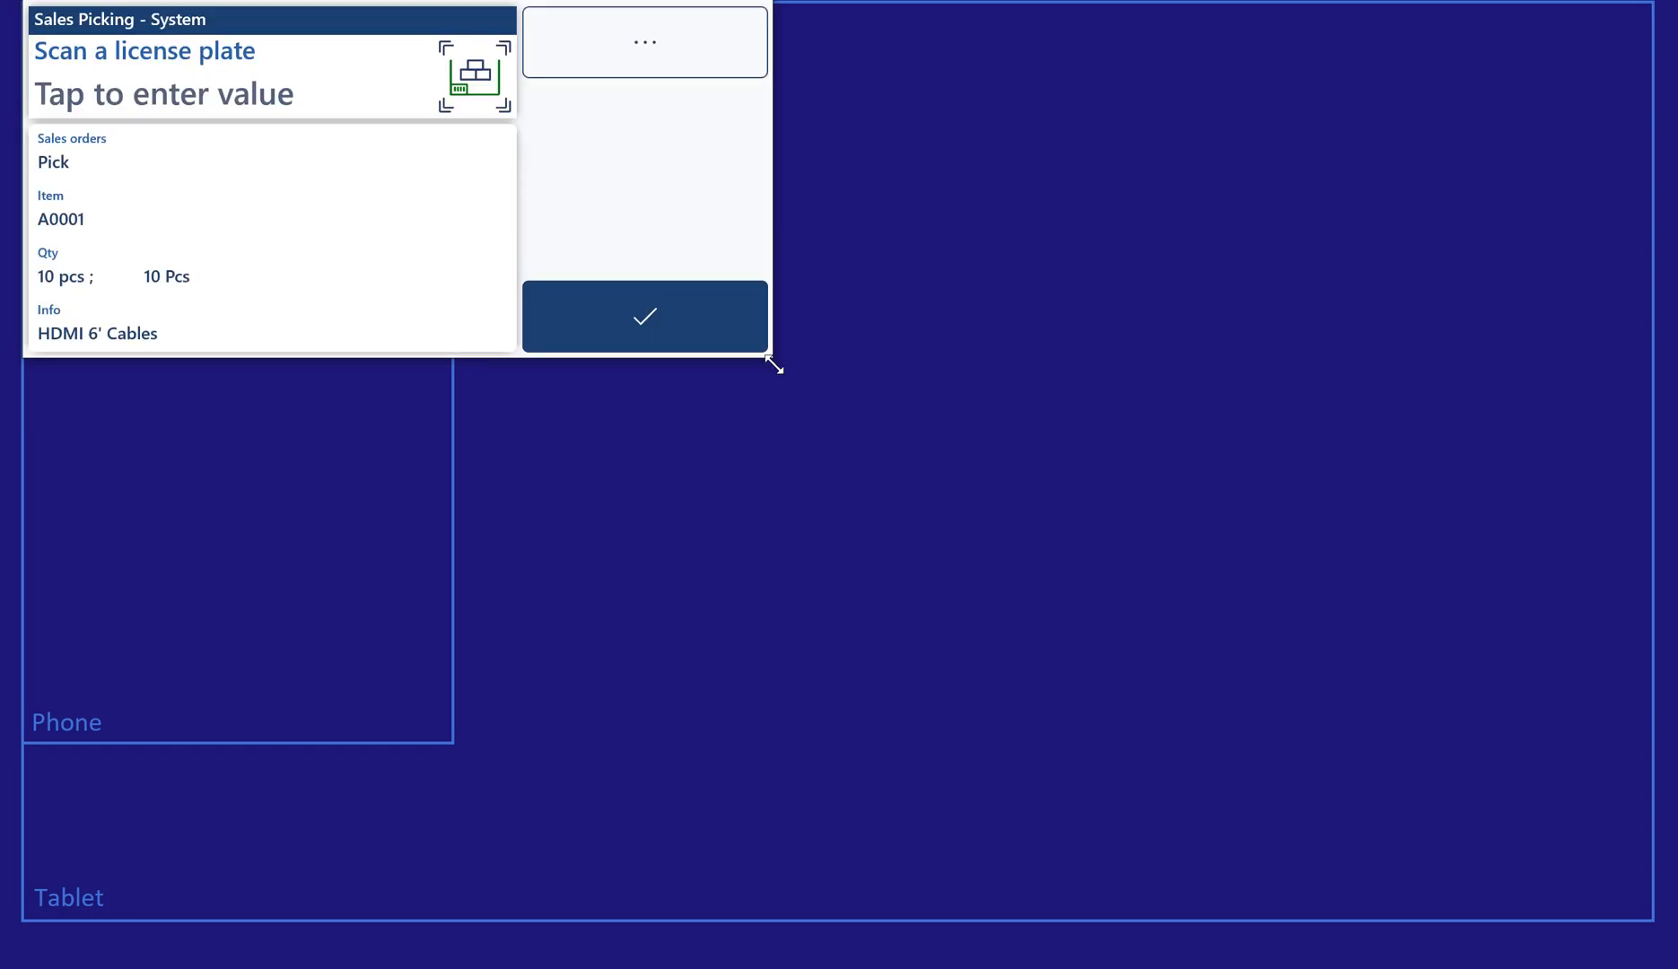
pyautogui.moveTo(774, 366); pyautogui.dragTo(456, 748)
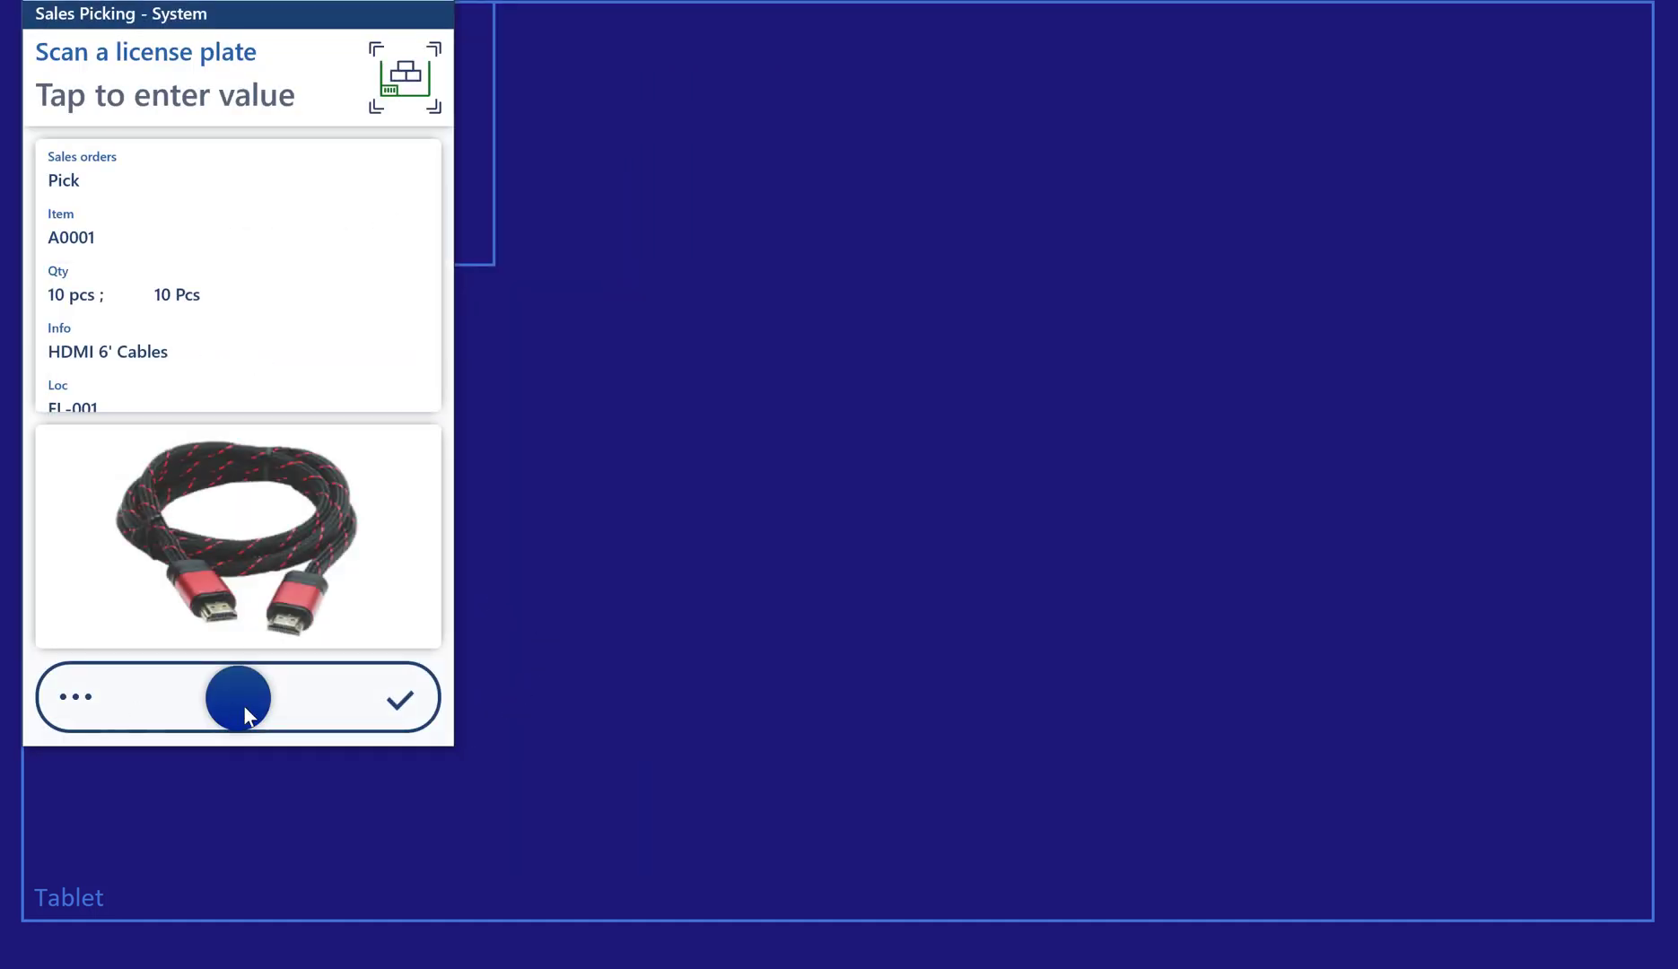
pyautogui.click(140, 700)
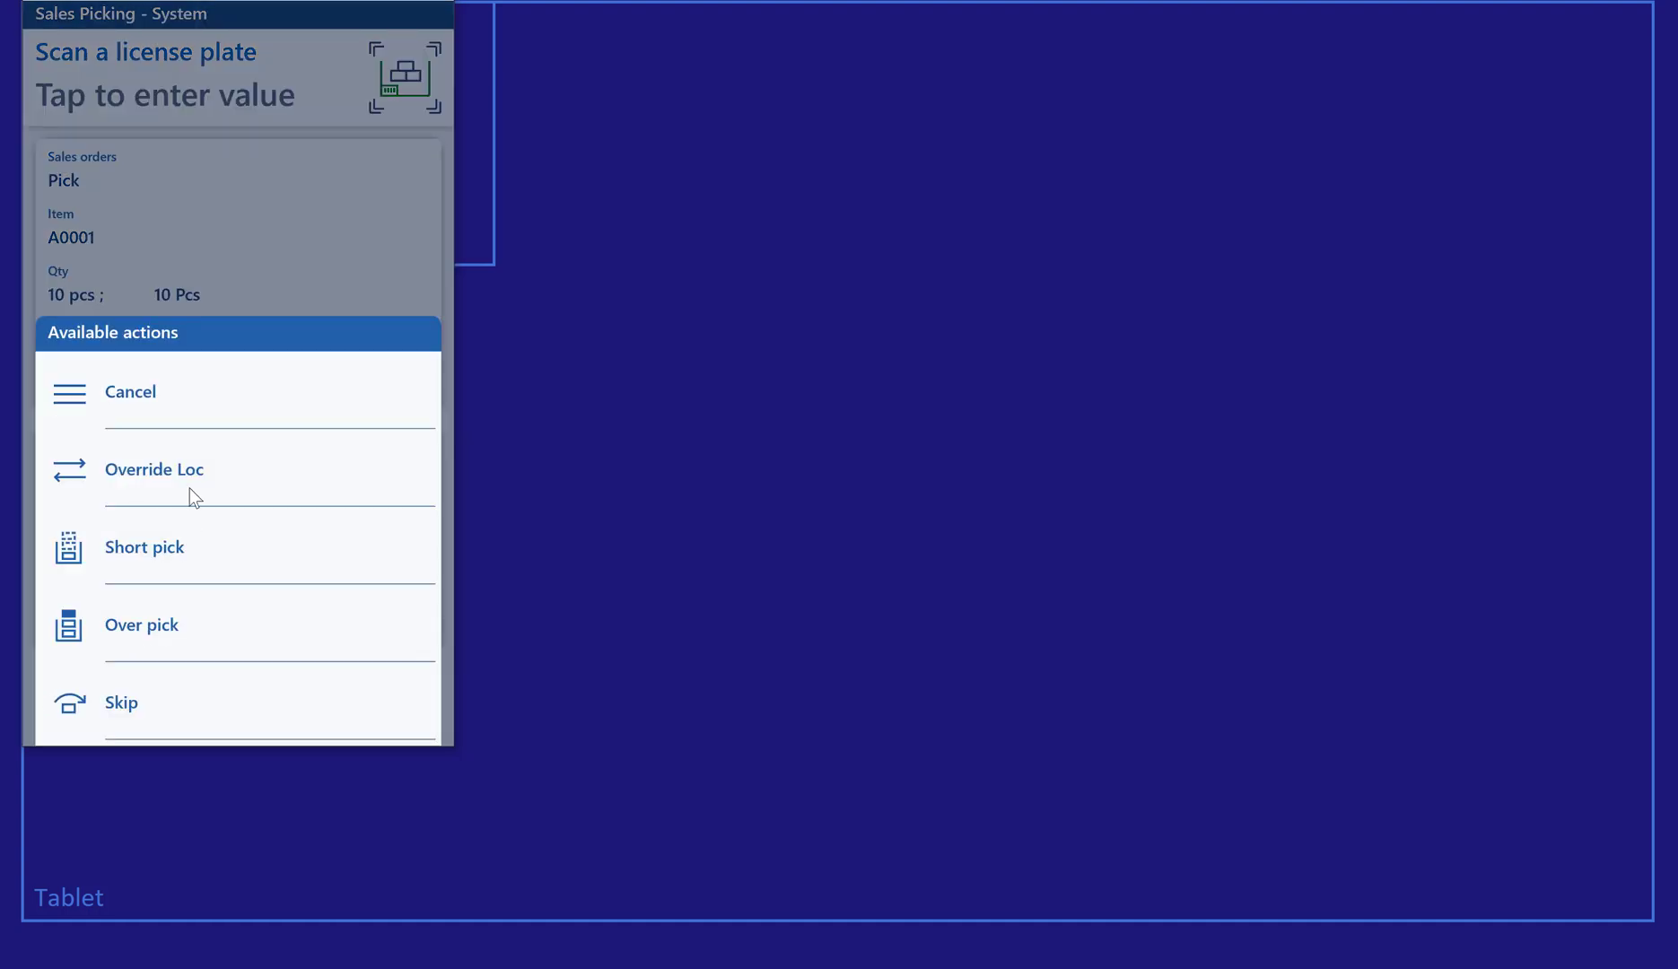
pyautogui.click(190, 230)
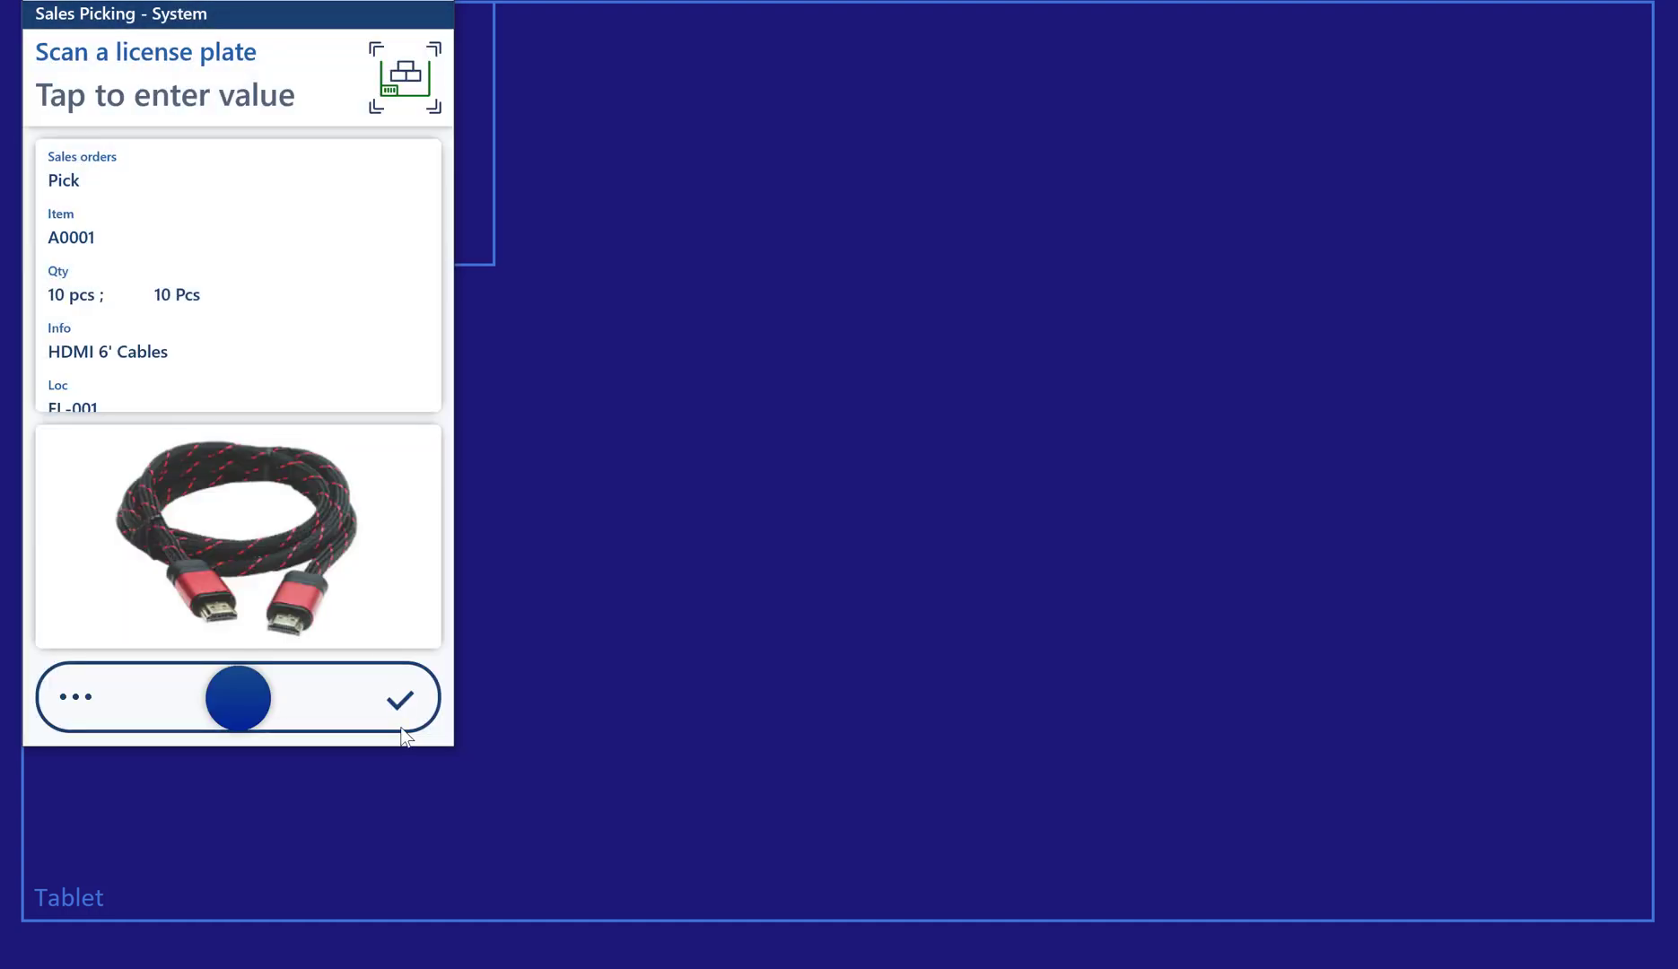
# Step: Adjust the window height to fit the phone frame, showing A0001's 10 pcs HDMI 6' Cables details
pyautogui.moveTo(456, 748); pyautogui.dragTo(491, 265)
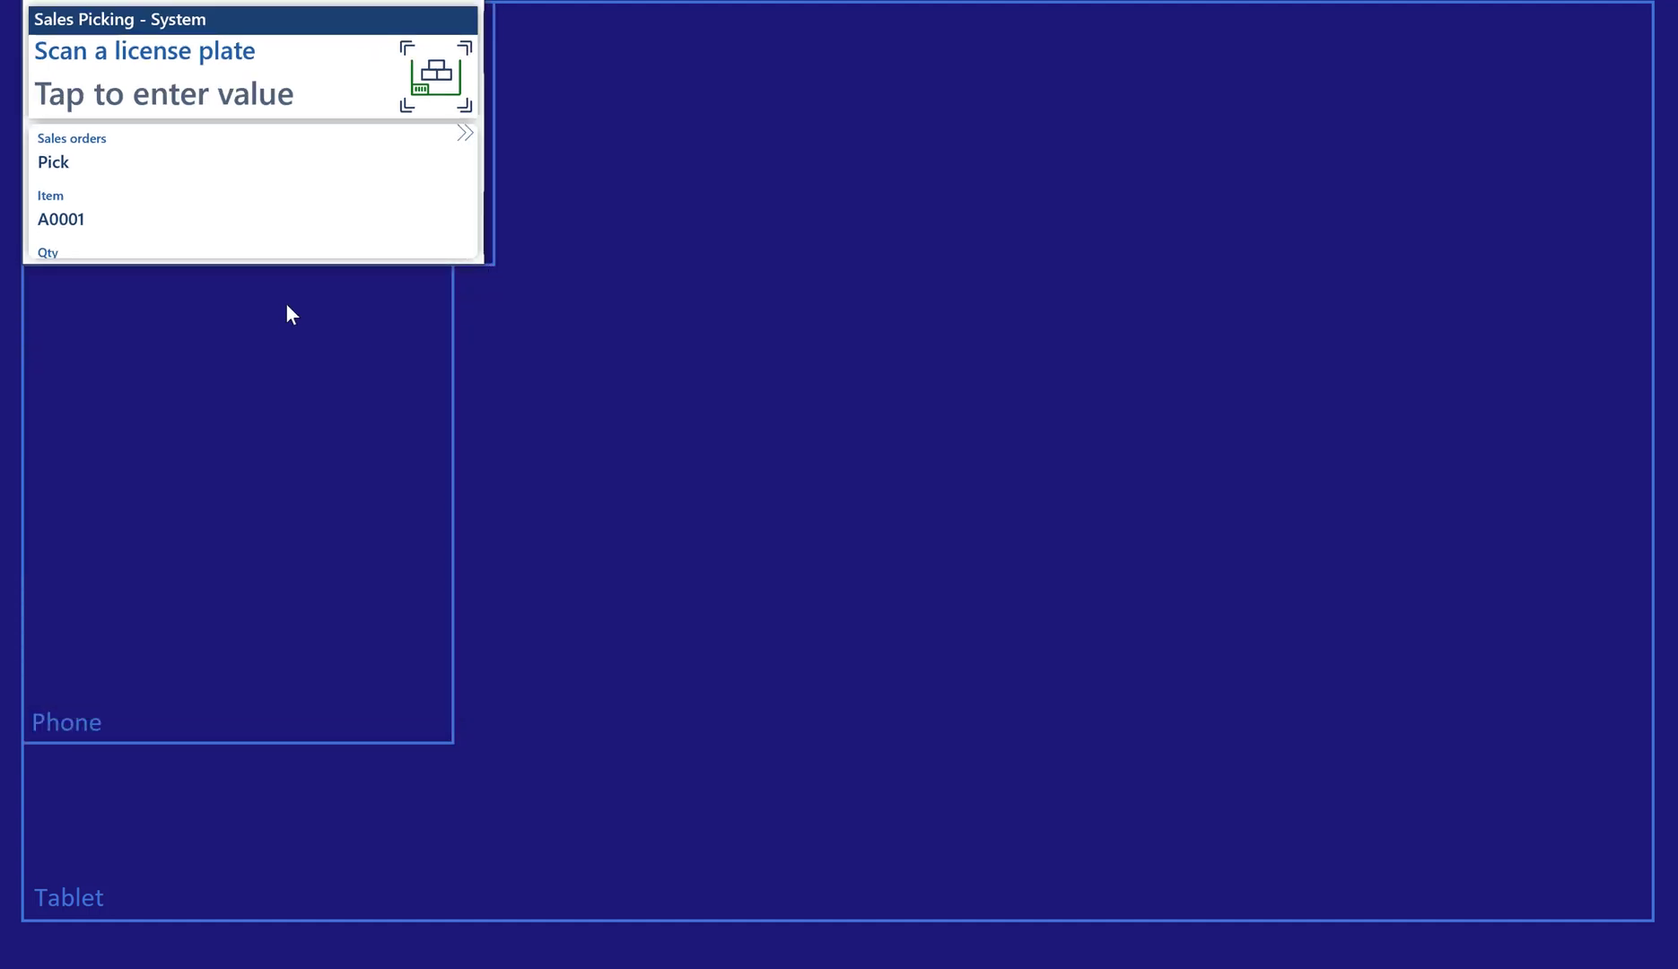
pyautogui.click(461, 135)
pyautogui.moveTo(487, 266); pyautogui.dragTo(453, 752)
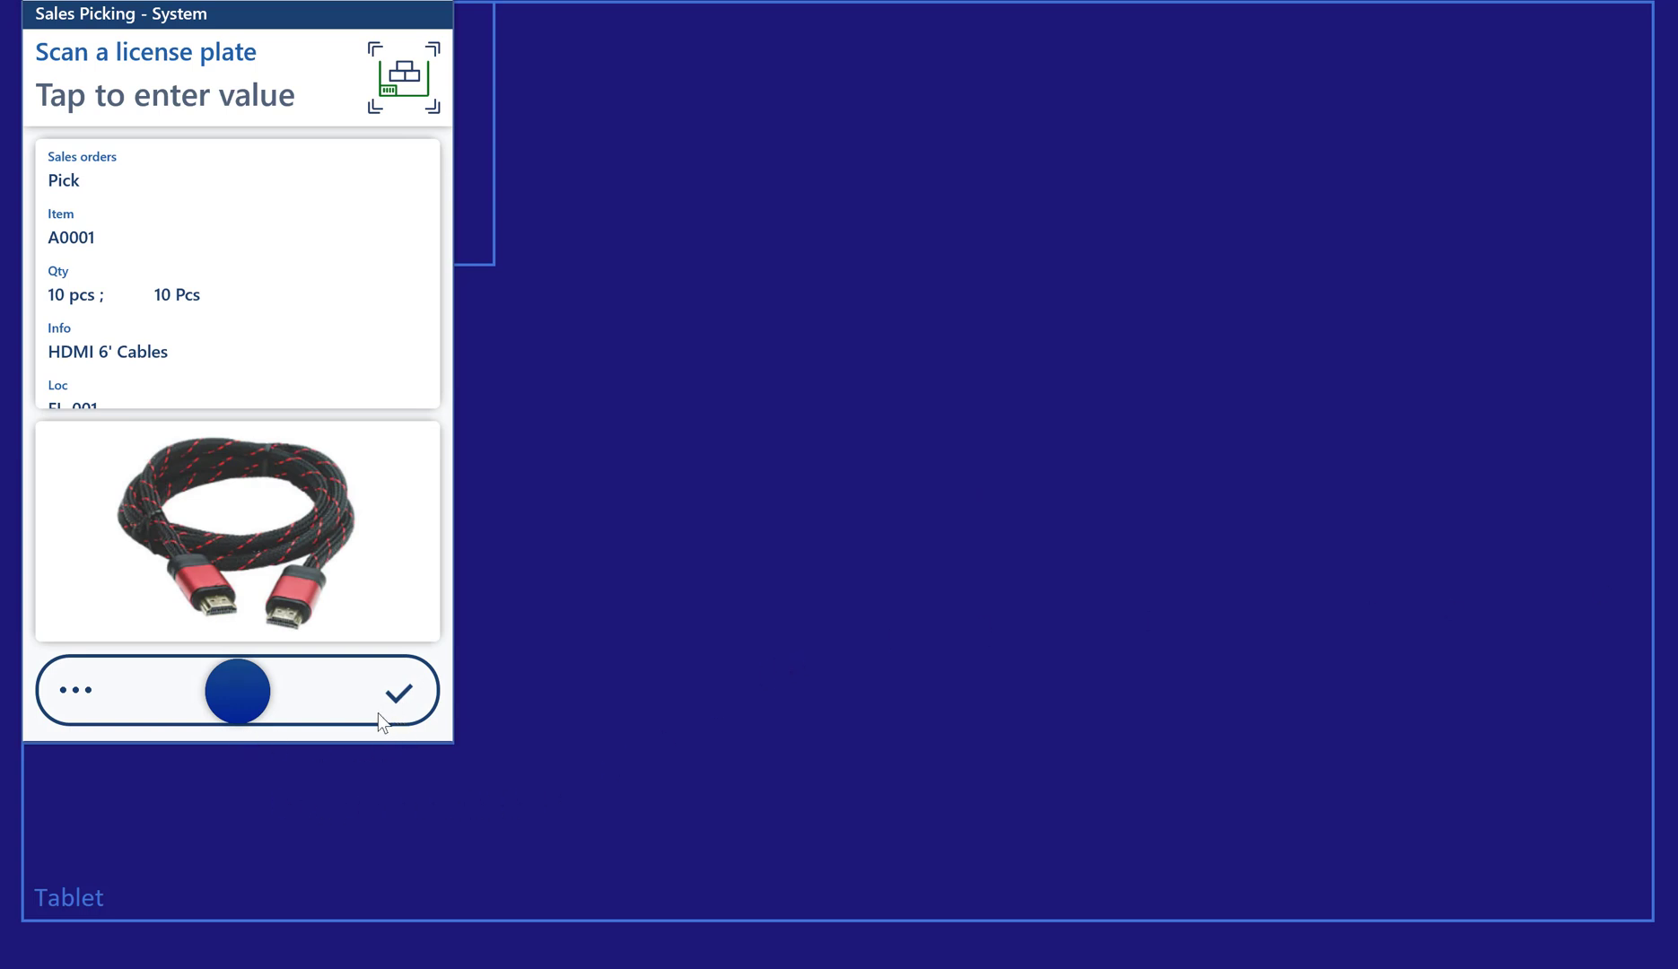
# Step: Cancel the current sales pick from Available actions and go to Settings
pyautogui.moveTo(249, 708); pyautogui.dragTo(135, 704)
pyautogui.click(135, 398)
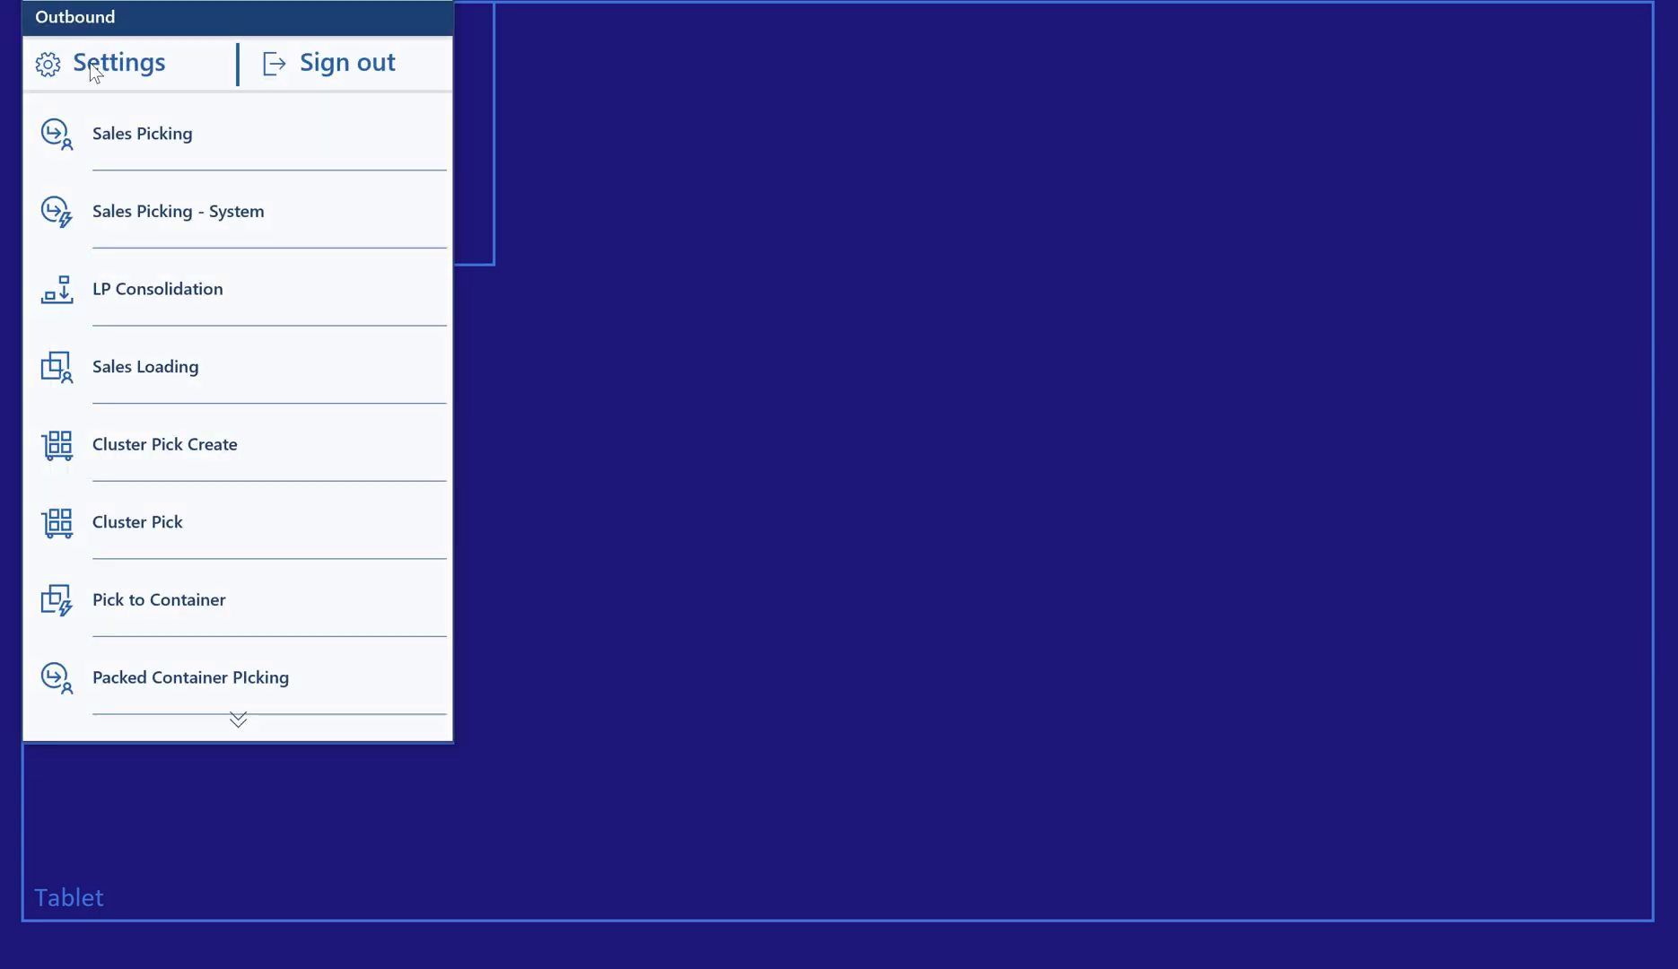
pyautogui.click(89, 72)
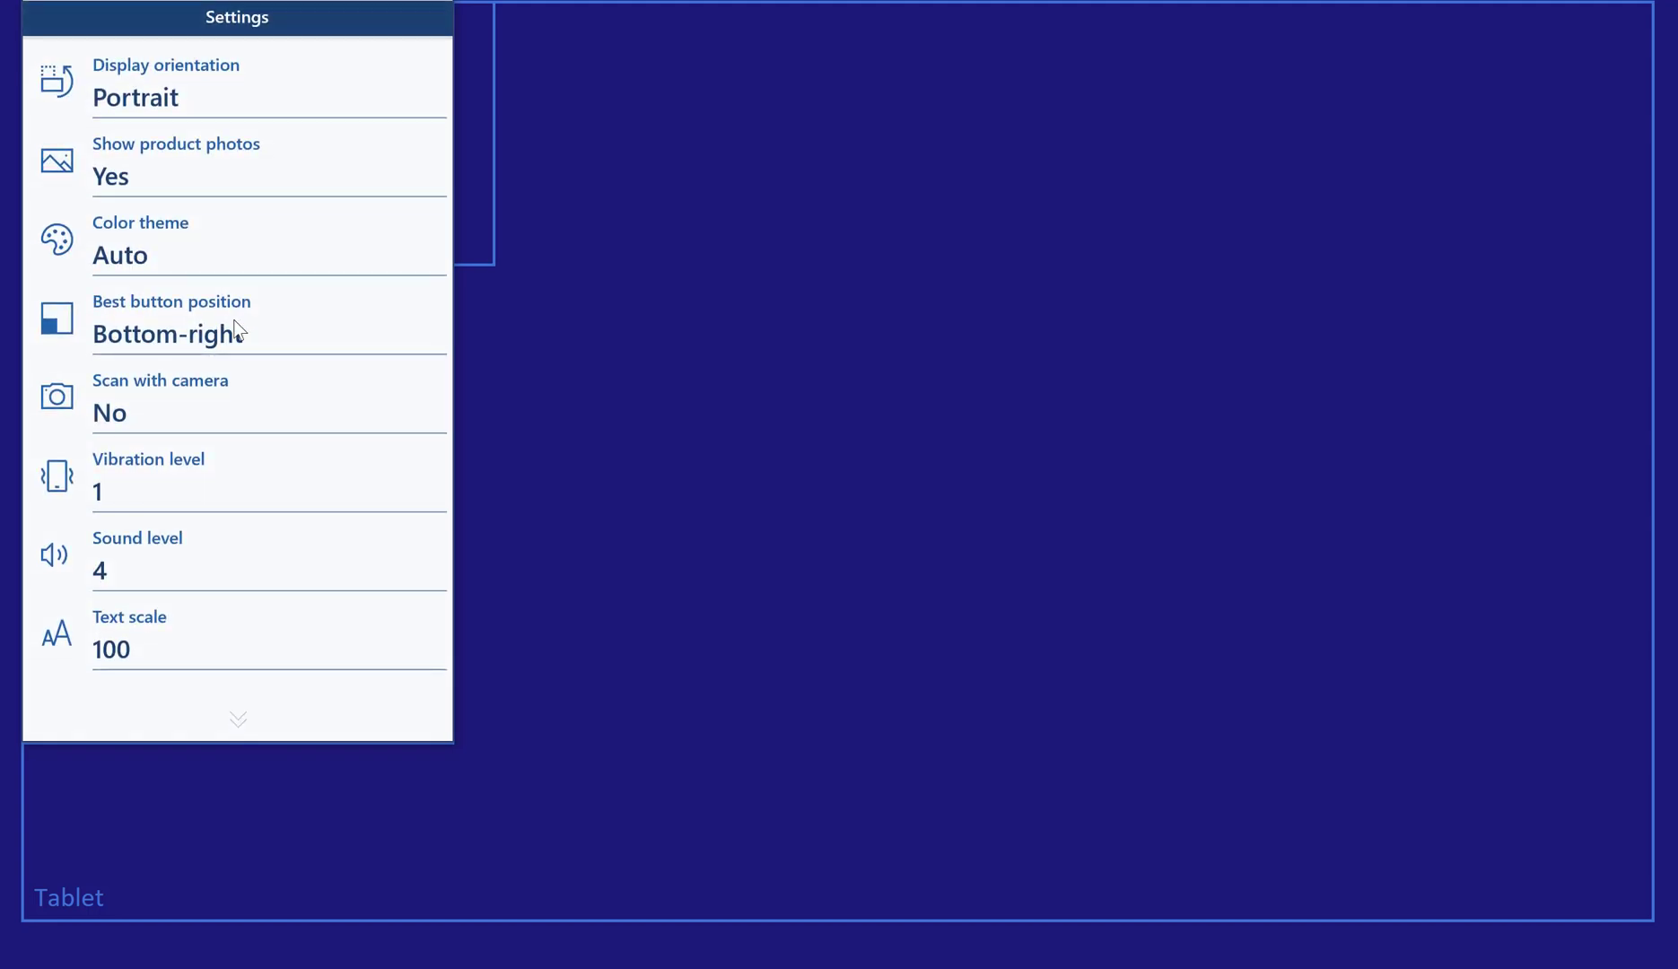
# Step: Set Best button position to Bottom-left
pyautogui.click(215, 343)
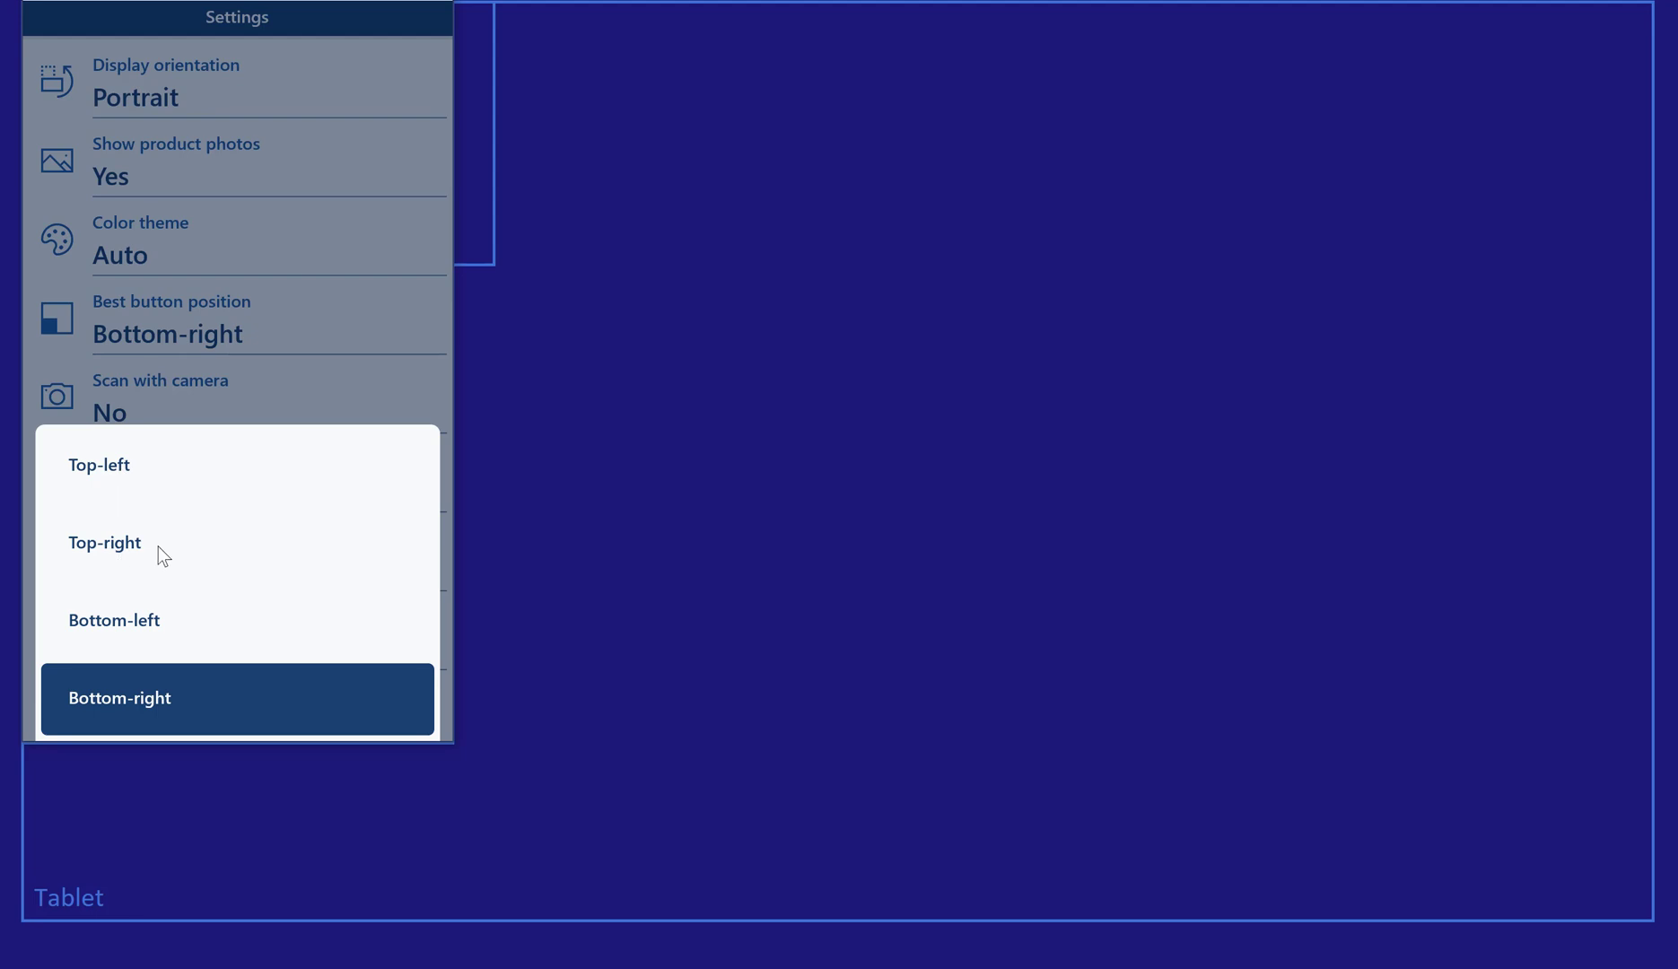
pyautogui.click(136, 632)
pyautogui.scroll(-3, 157, 517)
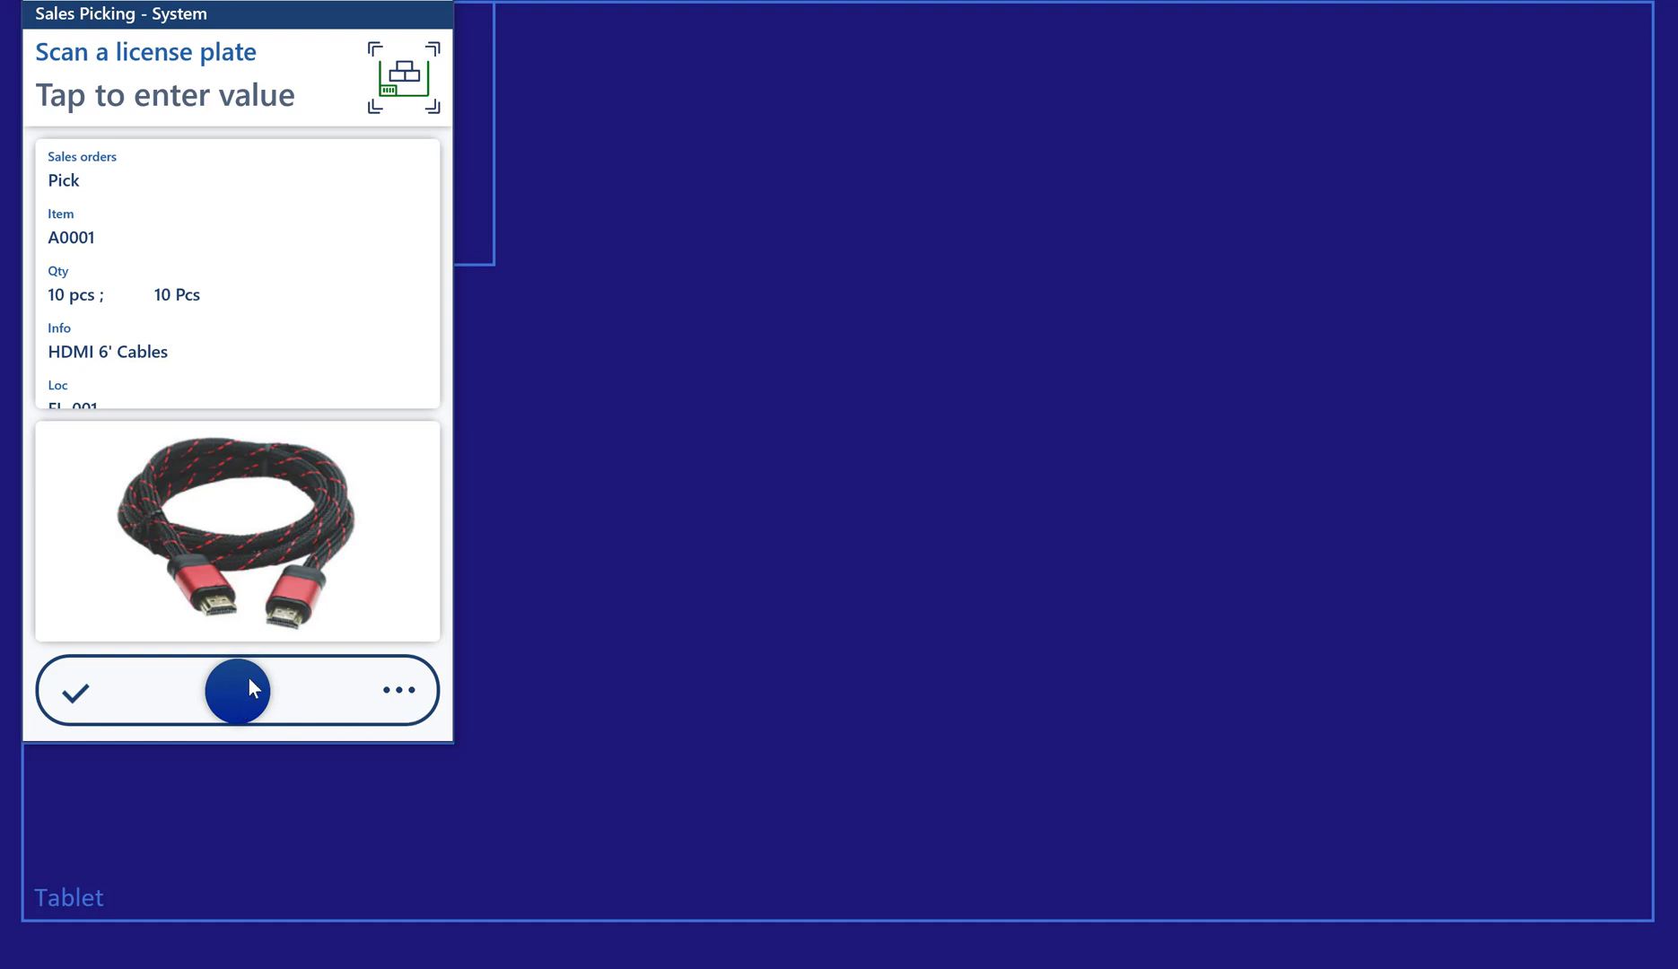
# Step: Cancel the pick and set Best button position back to Bottom-right in Settings
pyautogui.moveTo(250, 682); pyautogui.dragTo(406, 682)
pyautogui.click(130, 387)
pyautogui.click(107, 64)
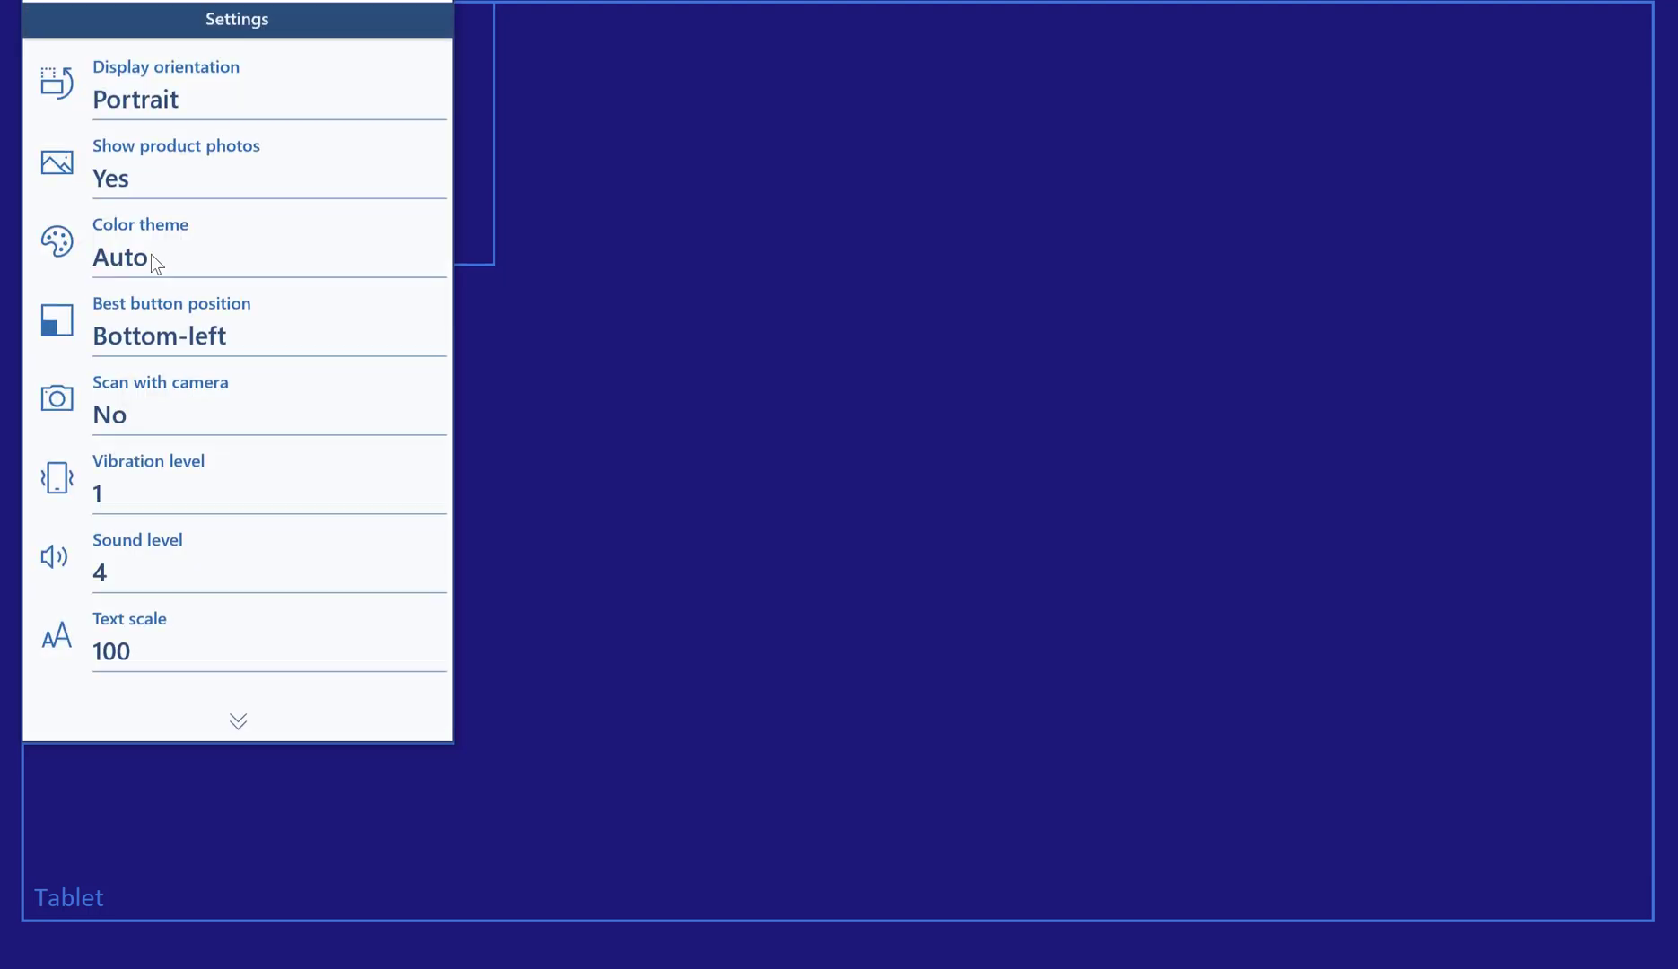
pyautogui.click(126, 332)
pyautogui.click(128, 692)
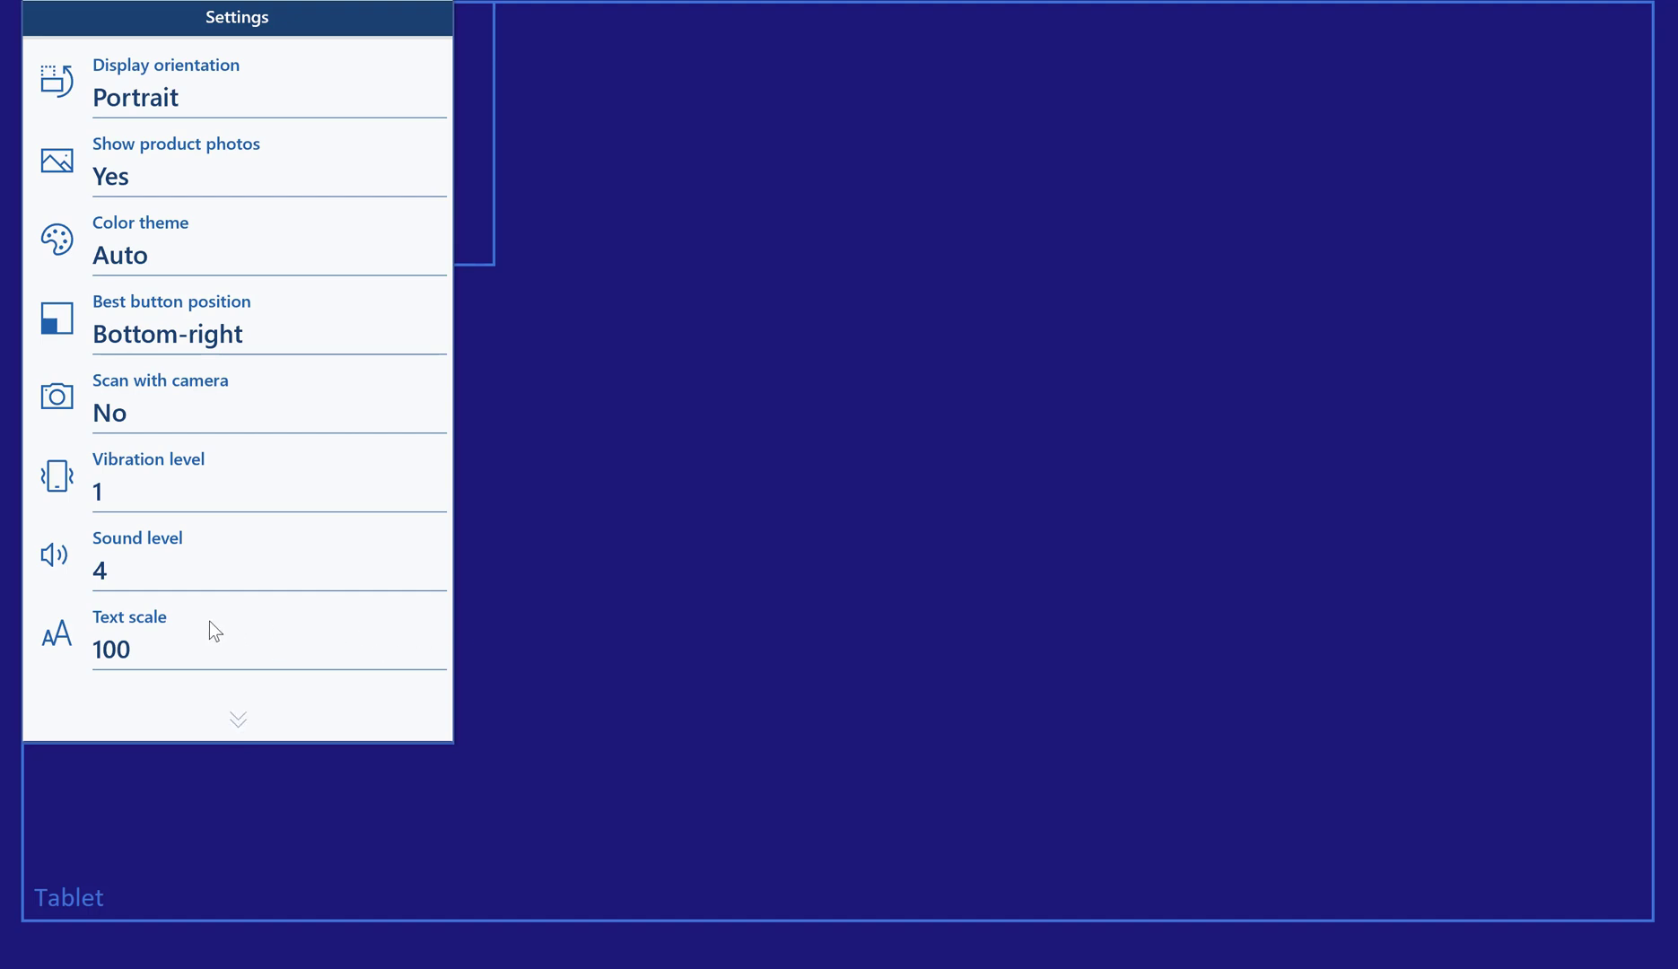
# Step: Raise Text scale from 100% to 130% and return to the Outbound menu
pyautogui.click(133, 647)
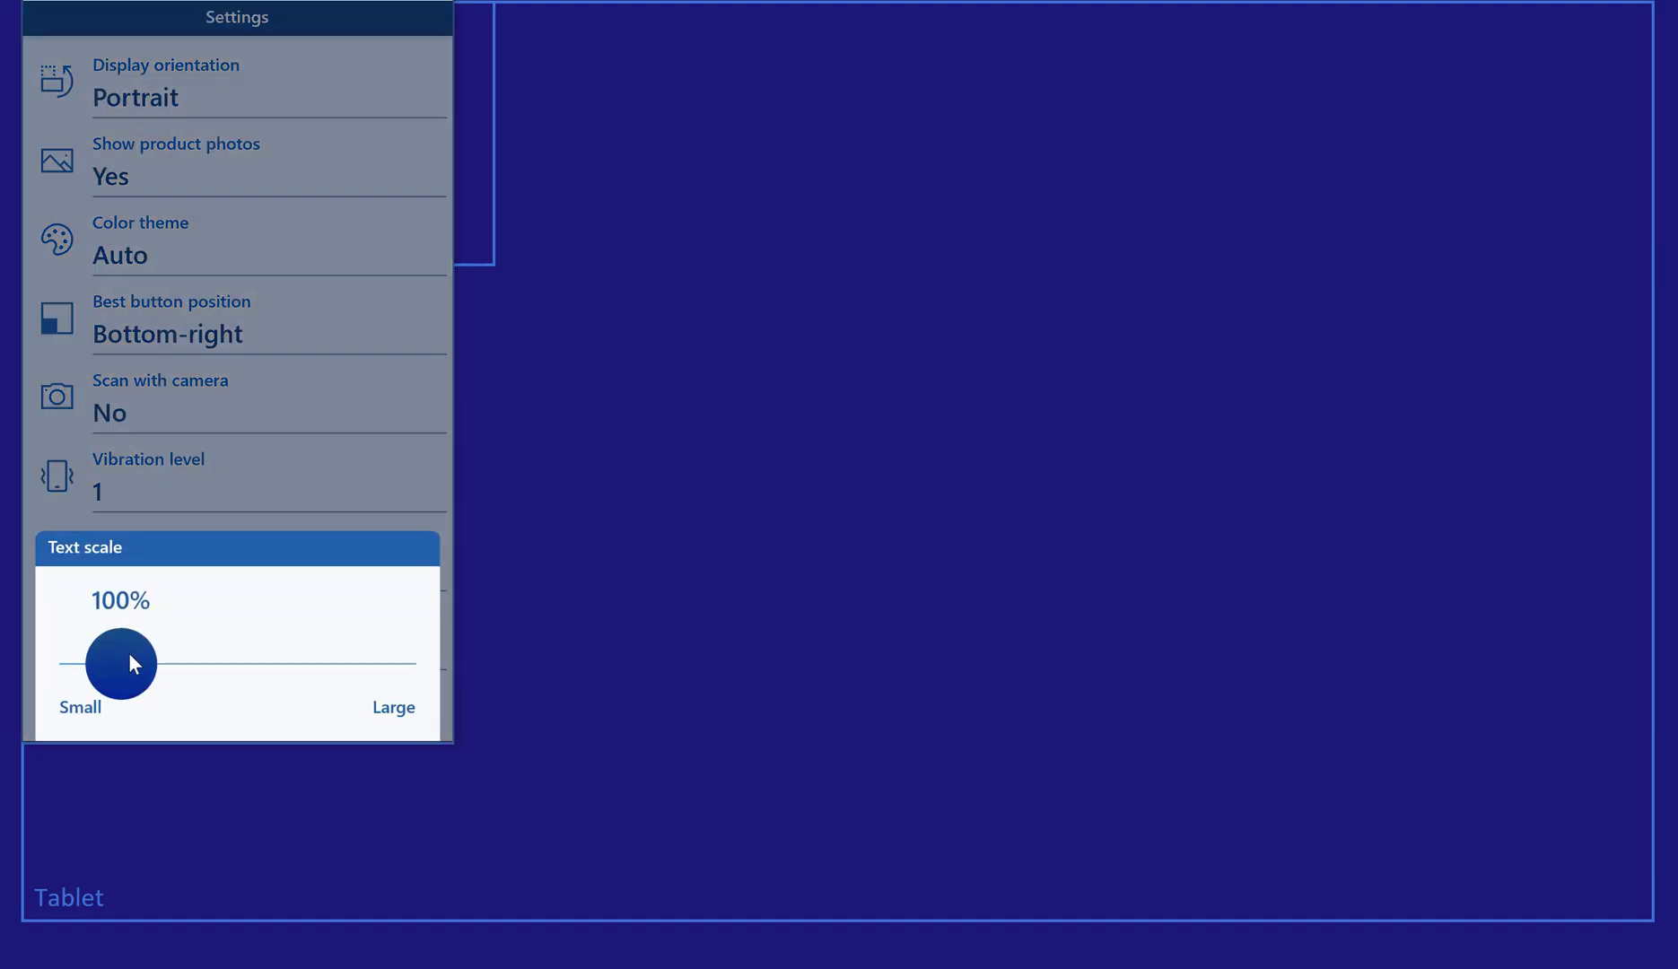
pyautogui.moveTo(130, 655); pyautogui.dragTo(155, 663)
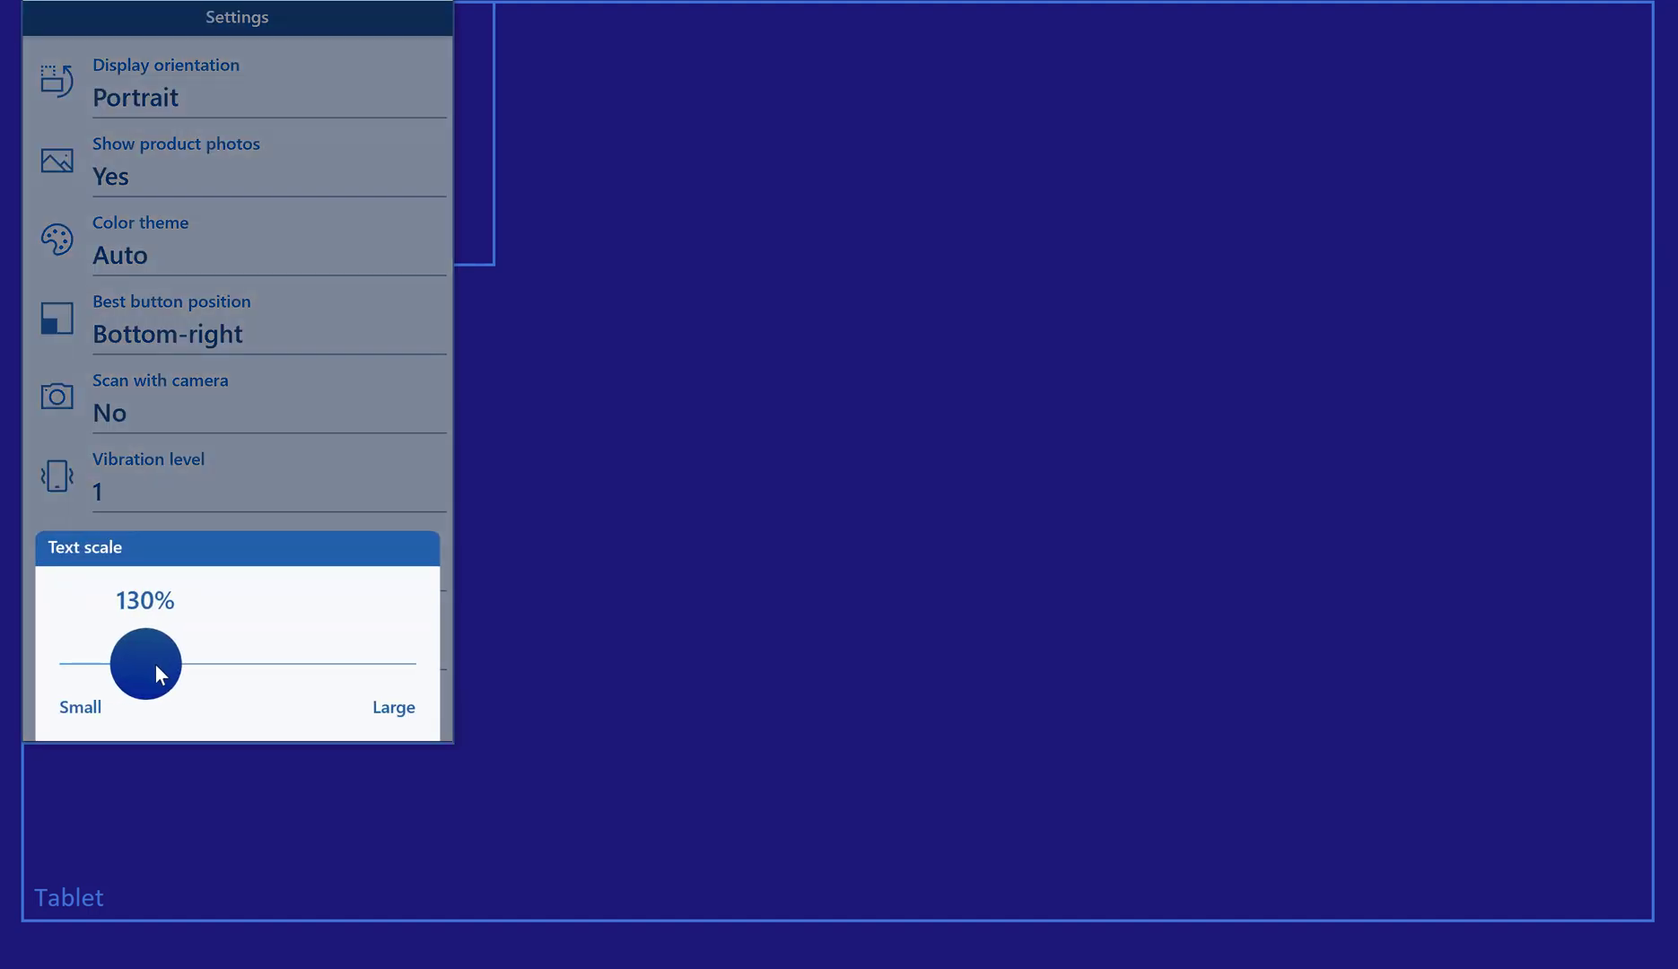
pyautogui.click(224, 470)
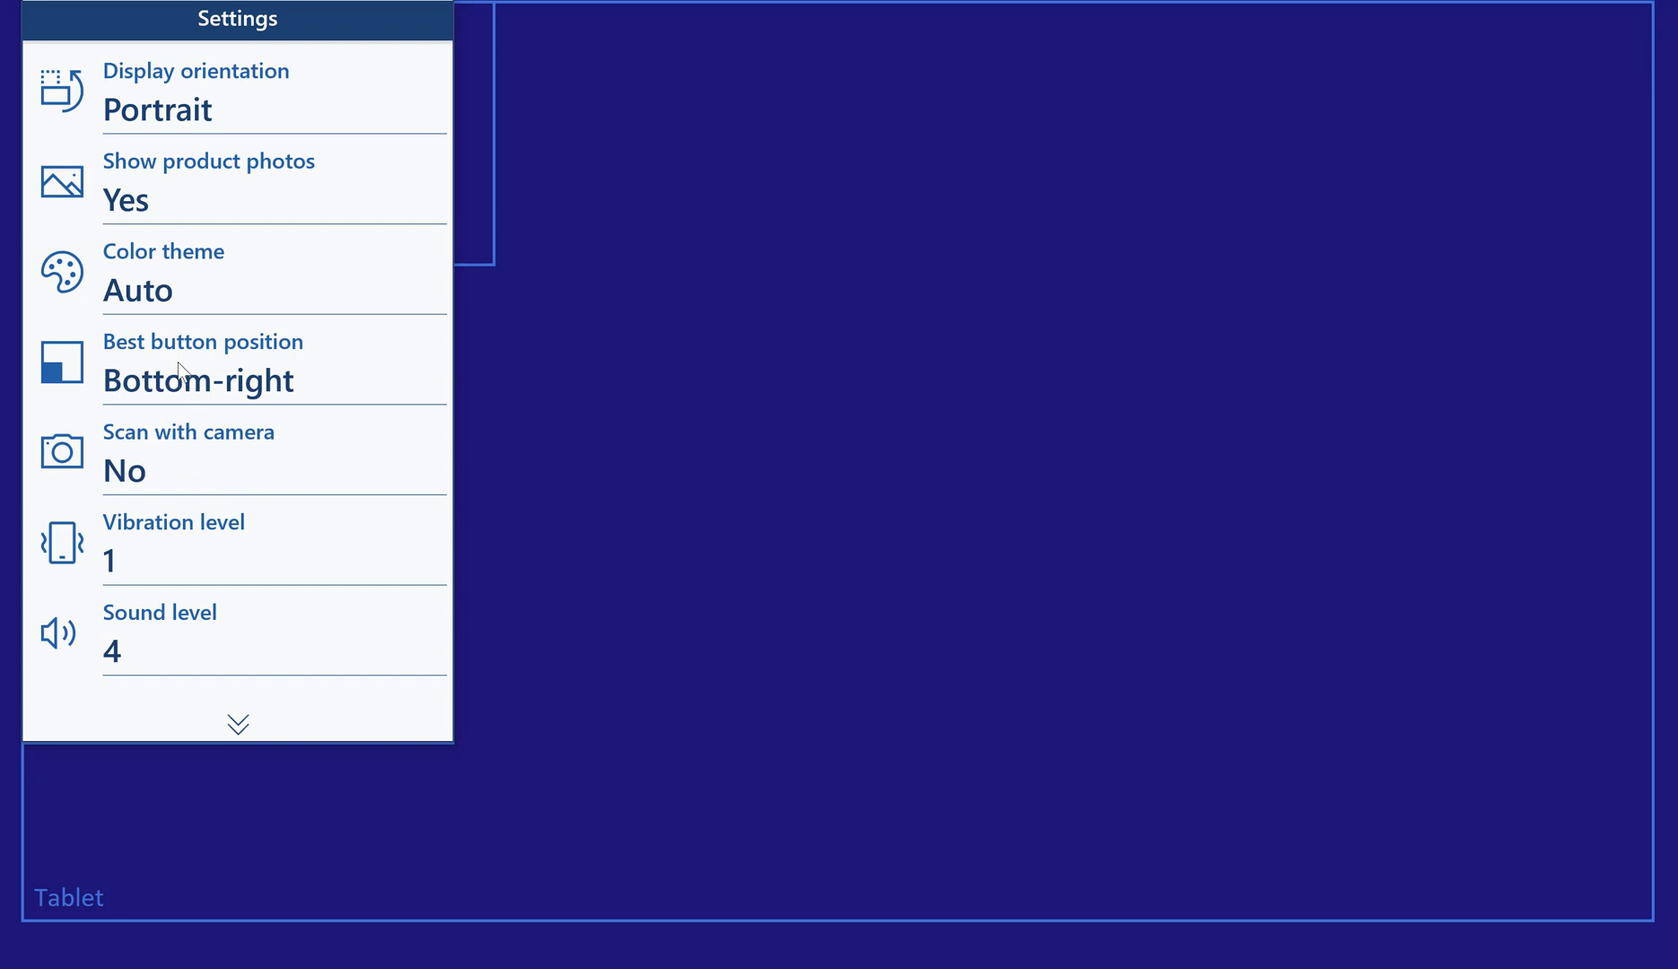
pyautogui.scroll(-5, 153, 449)
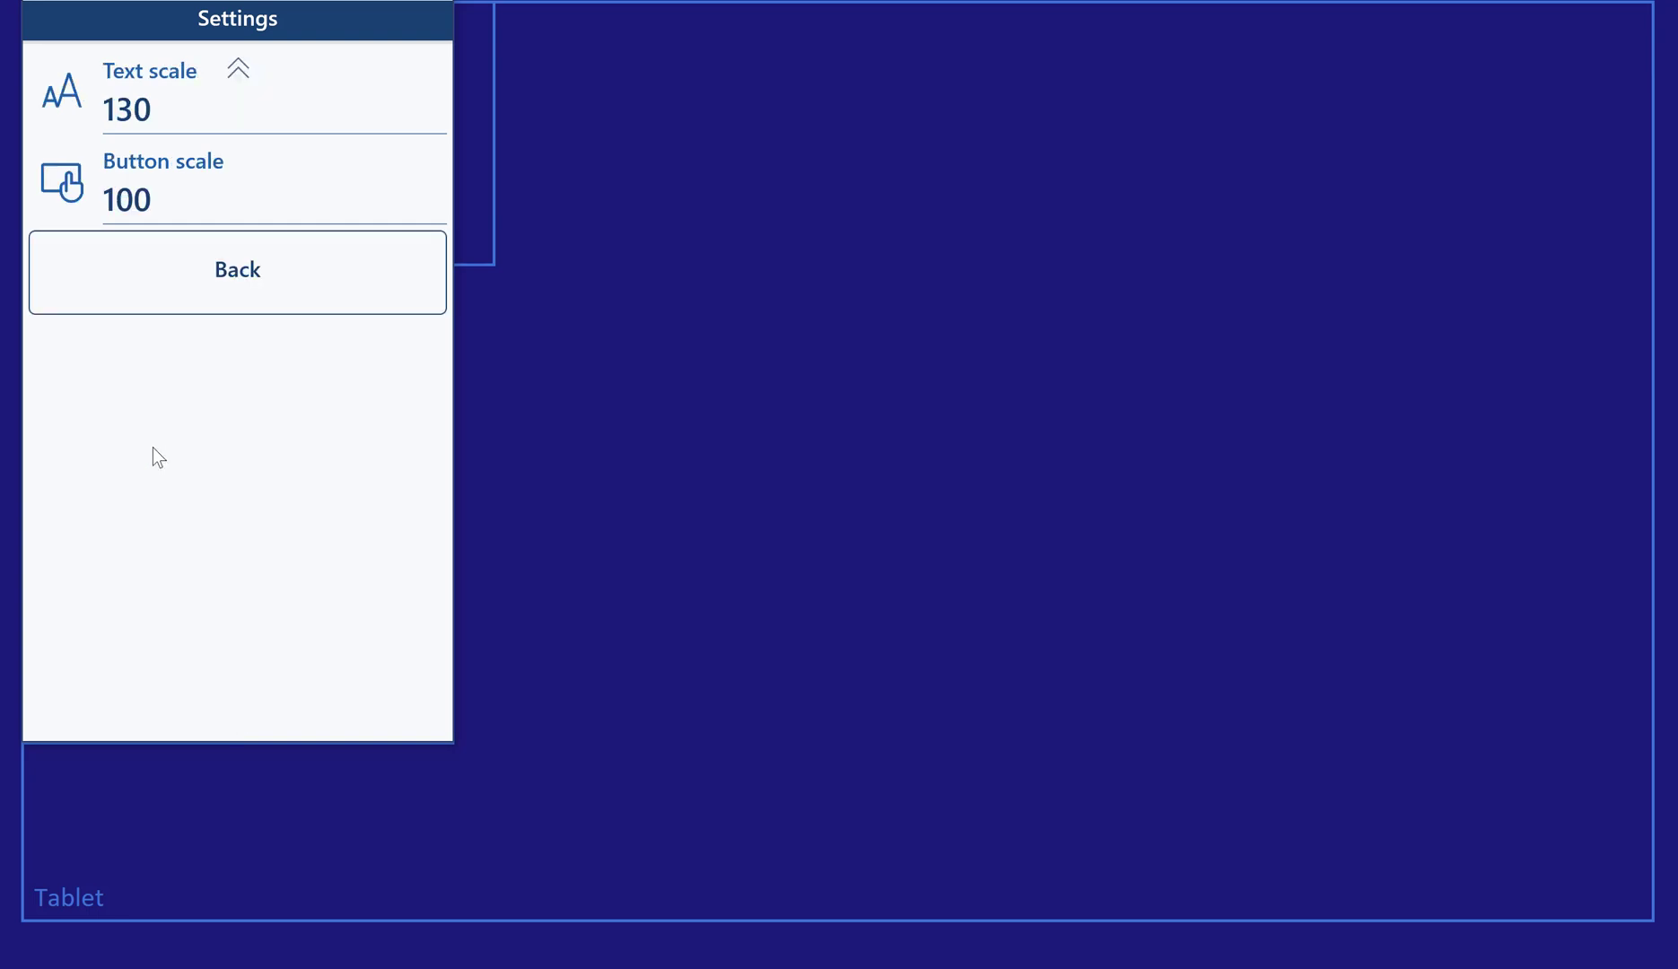
pyautogui.click(176, 288)
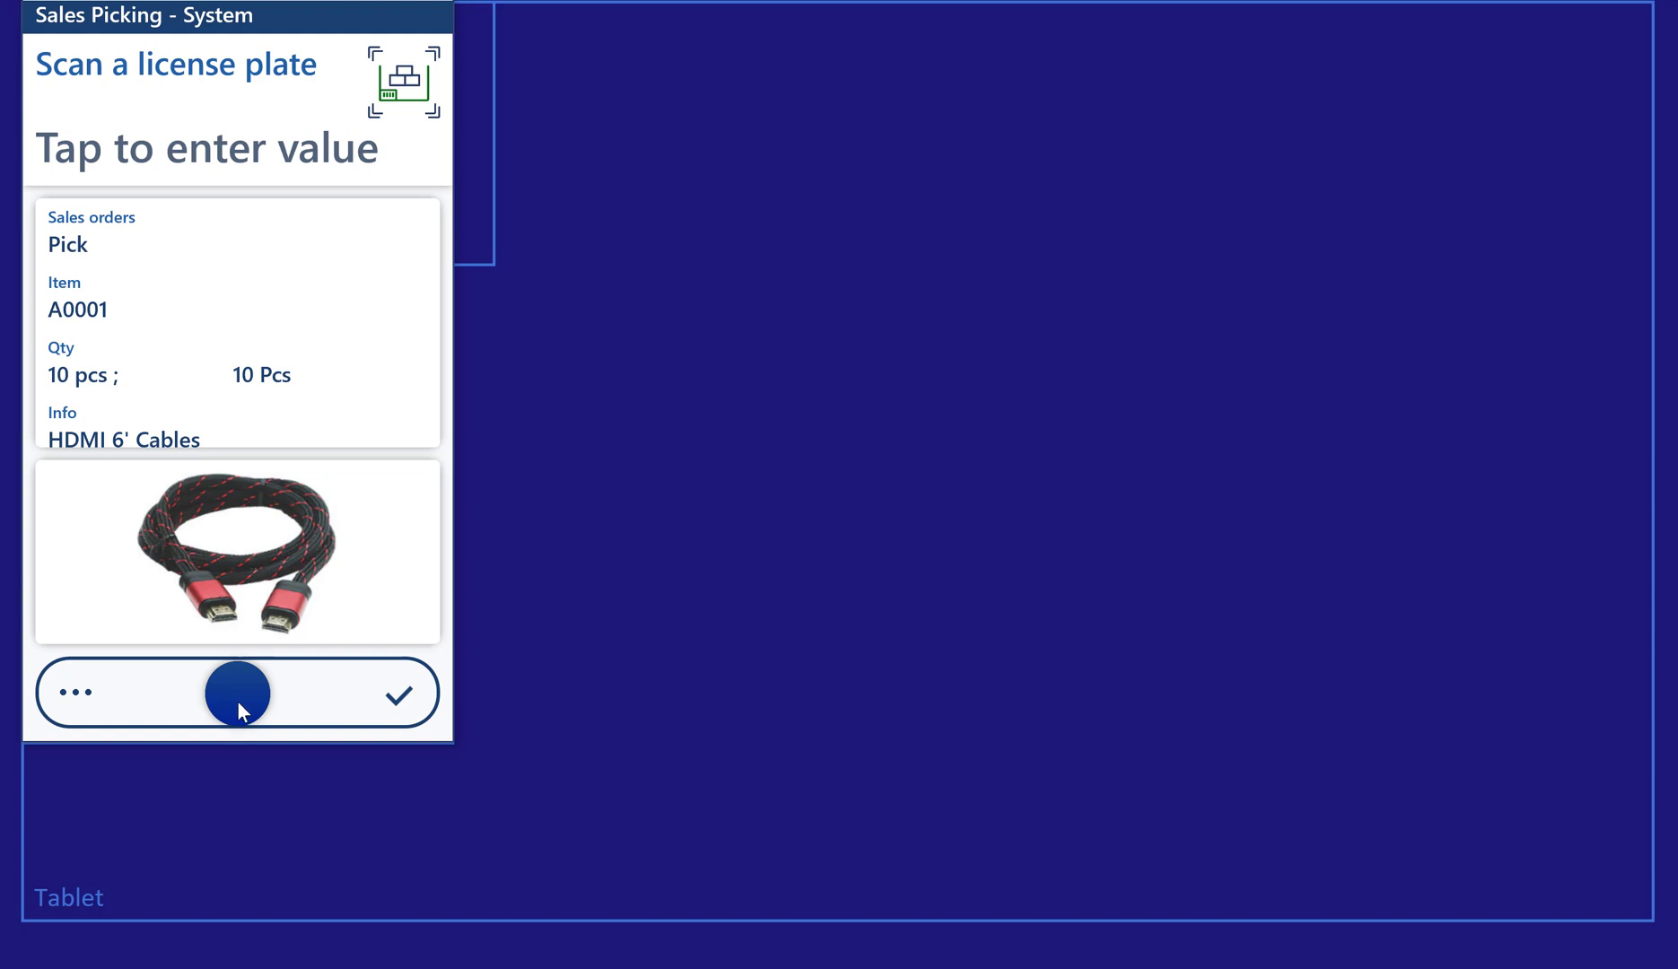
# Step: Cancel A0001's sales pick via Available actions and go to Settings from the Outbound menu
pyautogui.moveTo(238, 709); pyautogui.dragTo(134, 703)
pyautogui.click(173, 393)
pyautogui.click(140, 63)
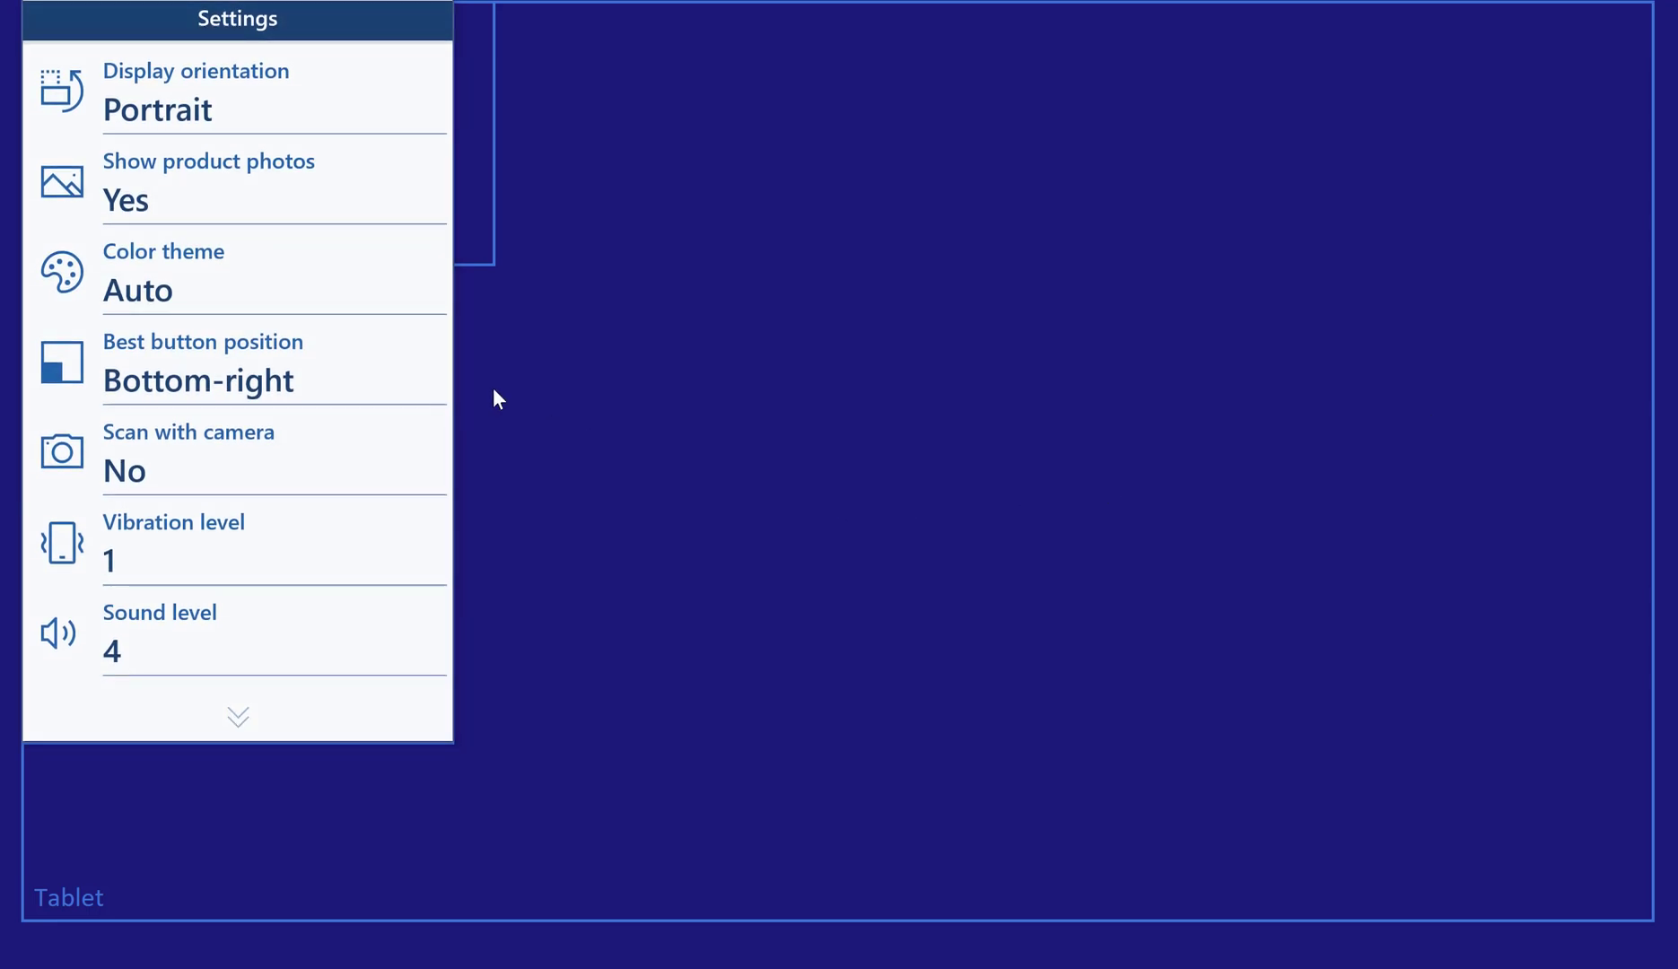
# Step: Set the Button scale slider to 150% and go back to the Outbound menu
pyautogui.scroll(-2, 253, 508)
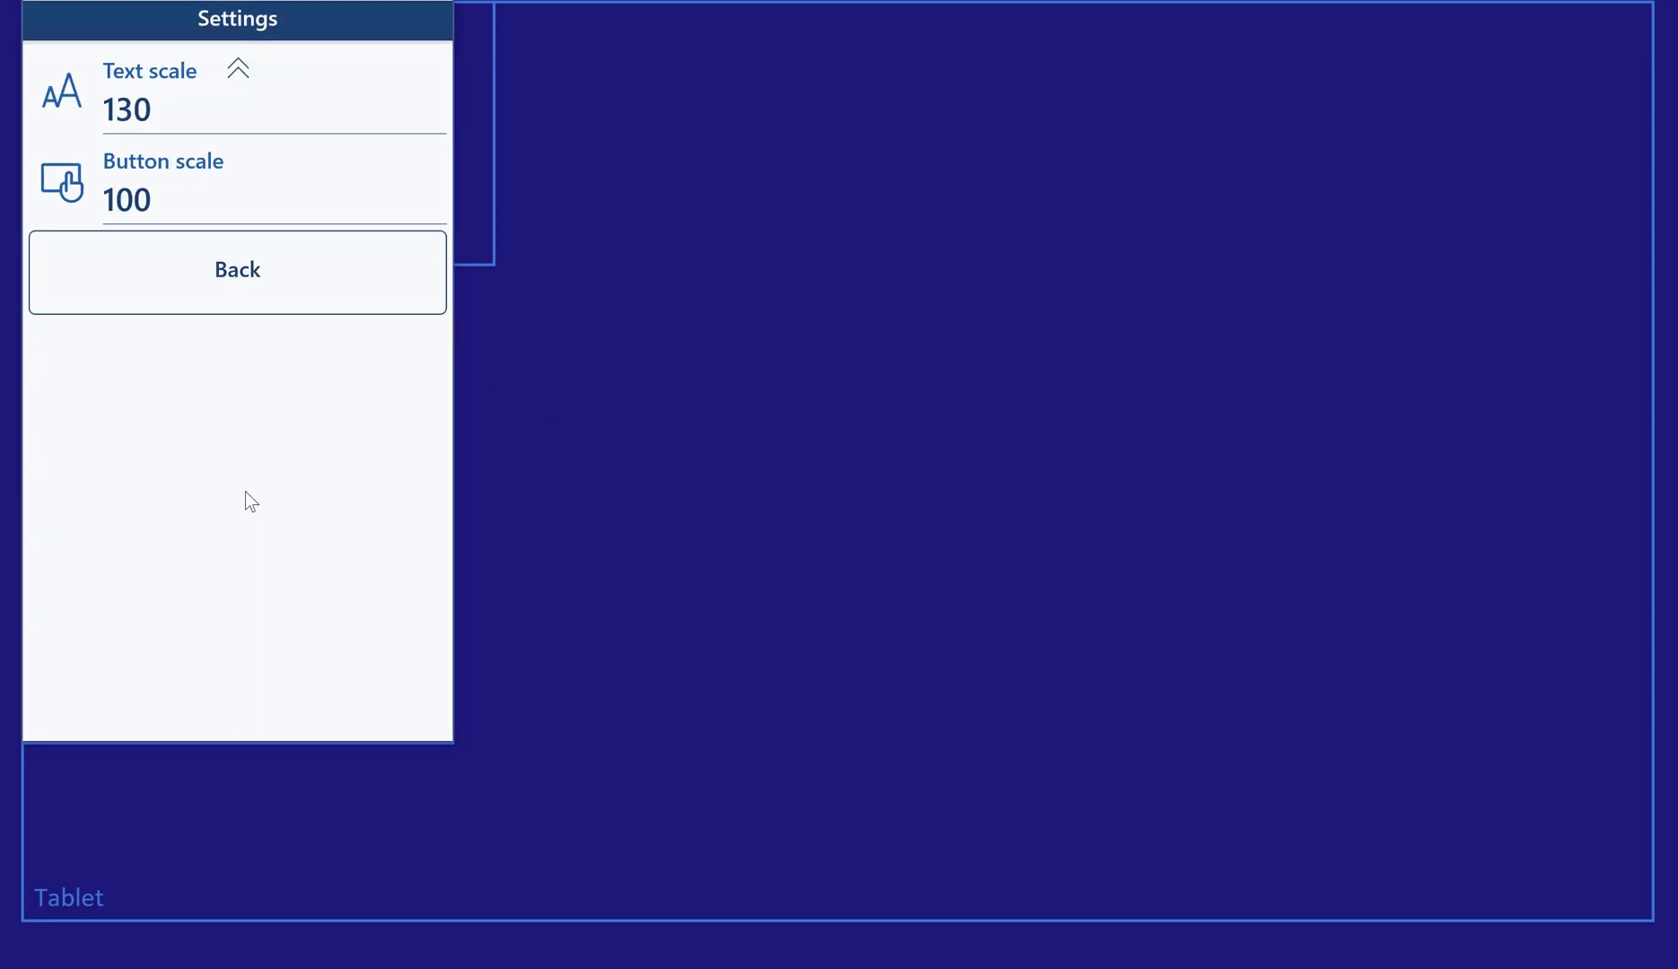
pyautogui.click(133, 211)
pyautogui.moveTo(194, 659); pyautogui.dragTo(288, 655)
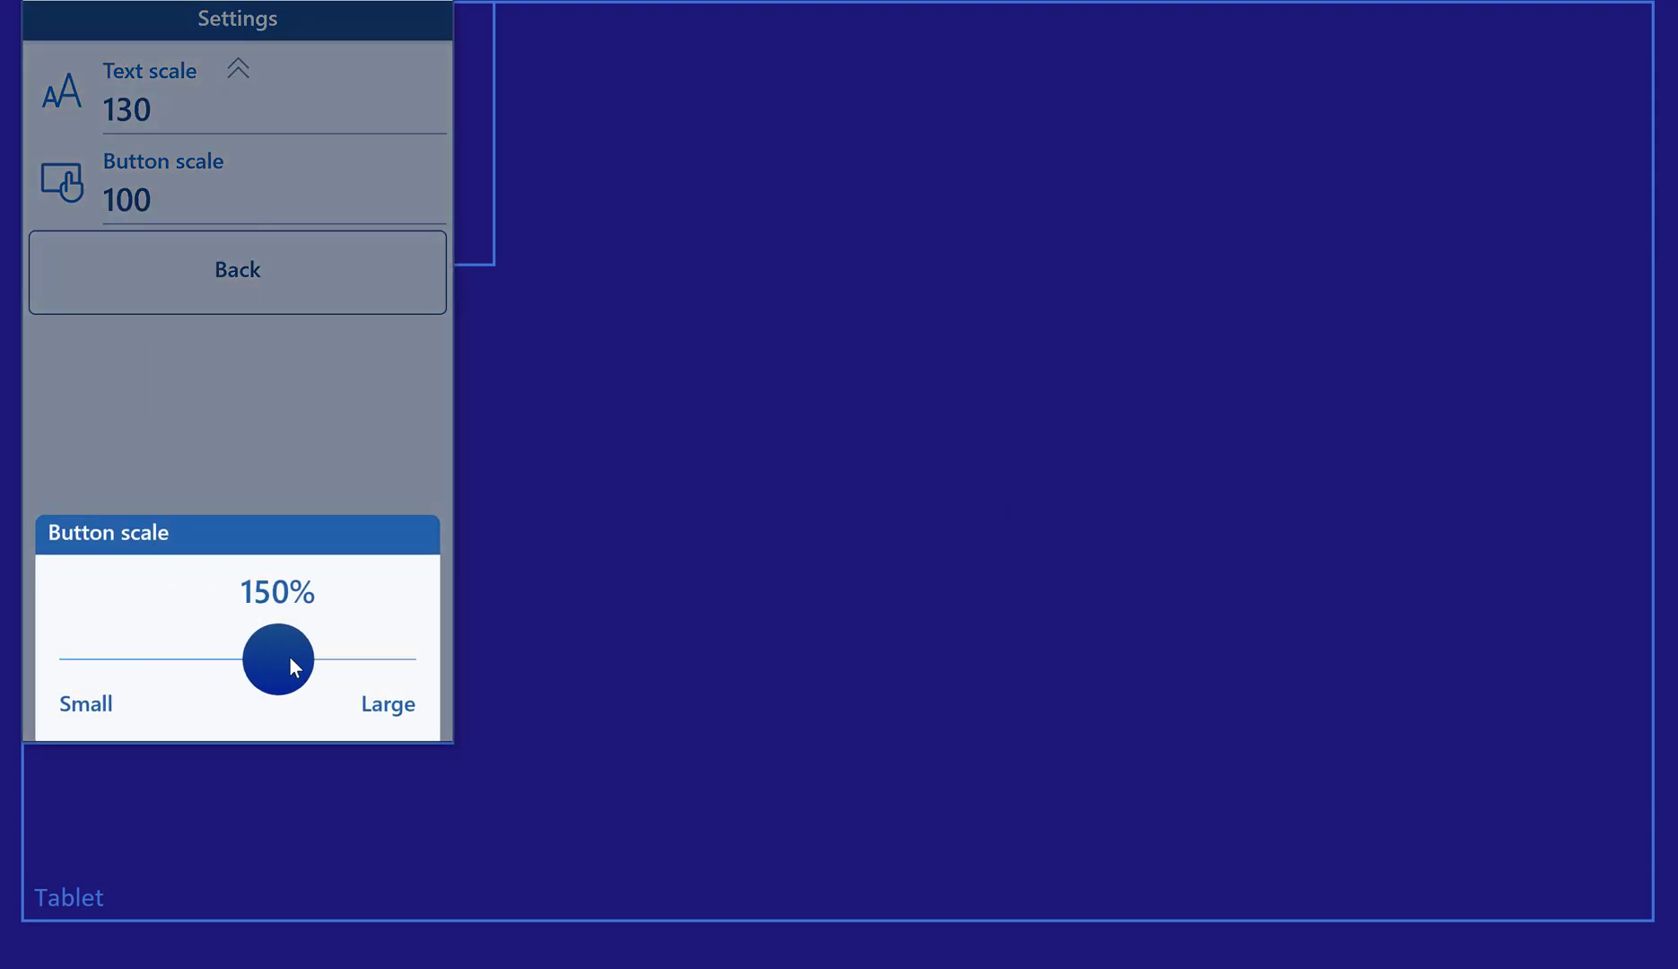
pyautogui.click(237, 419)
pyautogui.scroll(2, 179, 269)
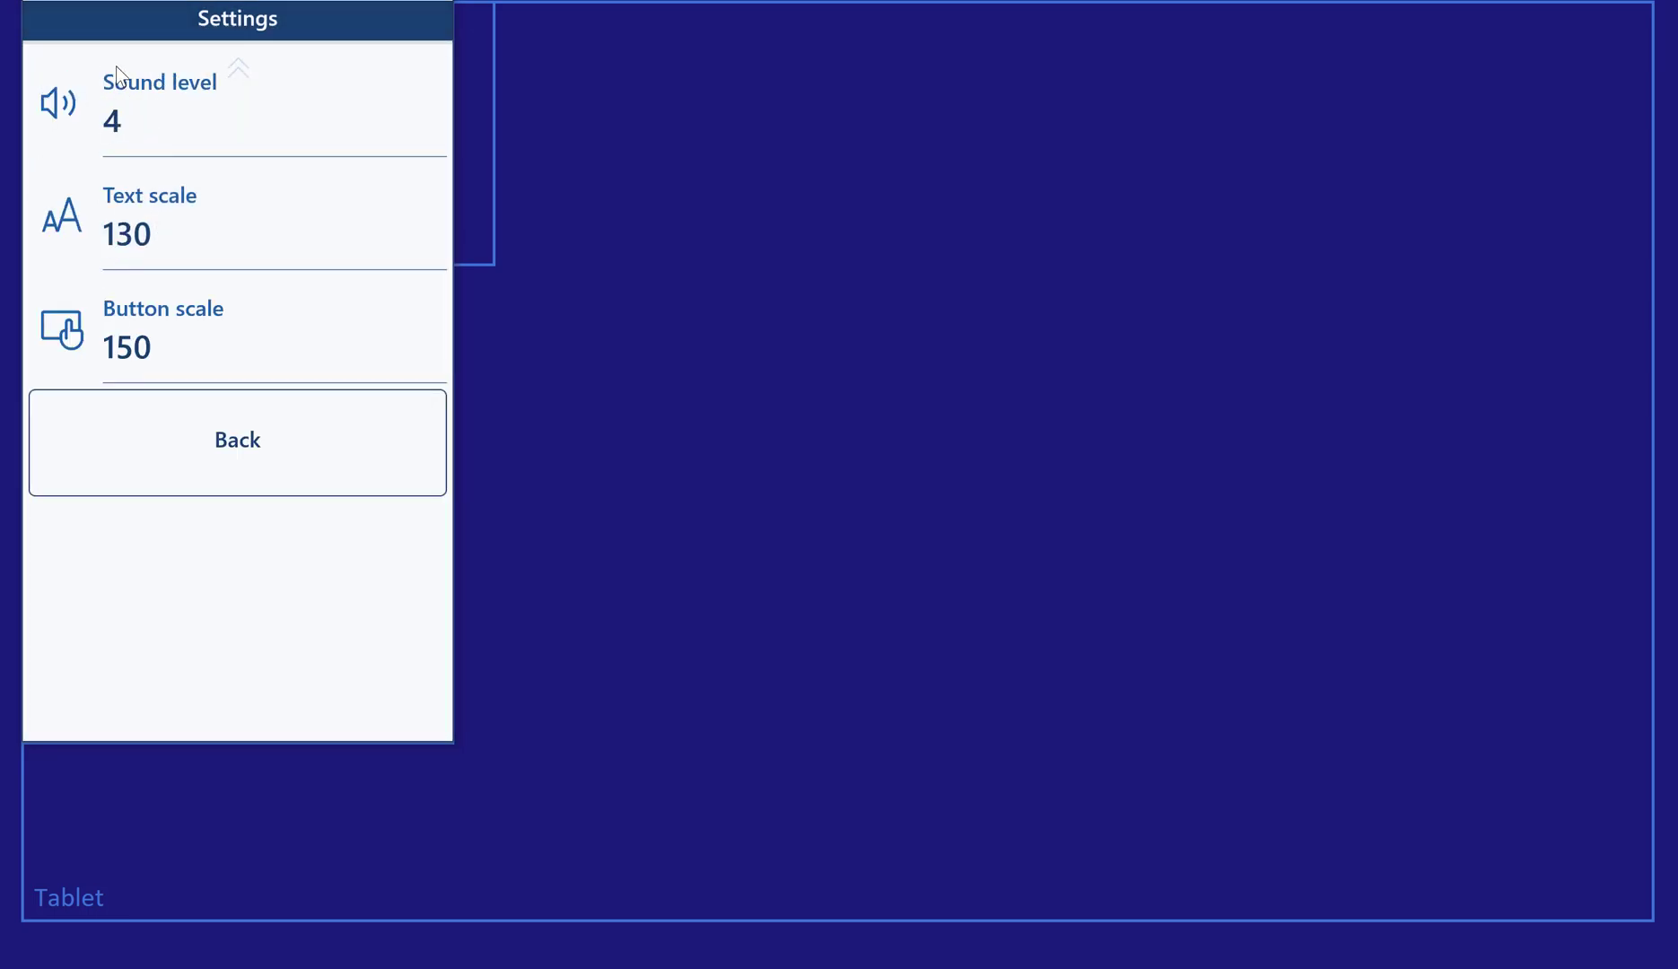
pyautogui.click(194, 436)
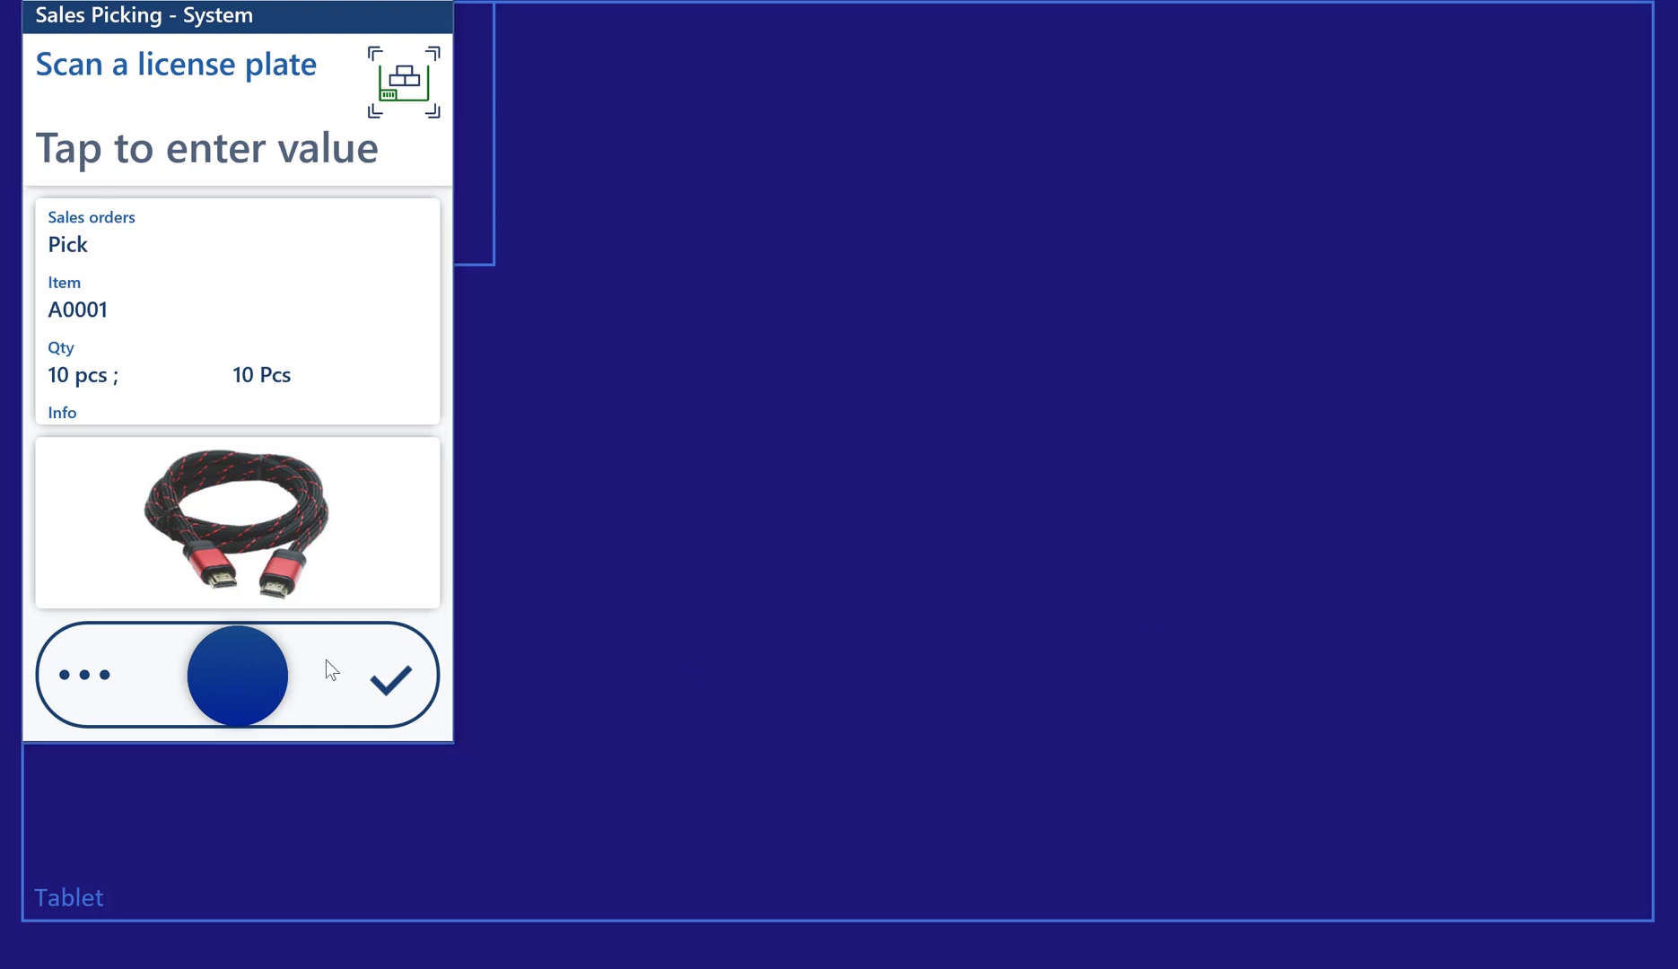
# Step: Cancel the current sales pick and go to Settings
pyautogui.moveTo(244, 687); pyautogui.dragTo(112, 686)
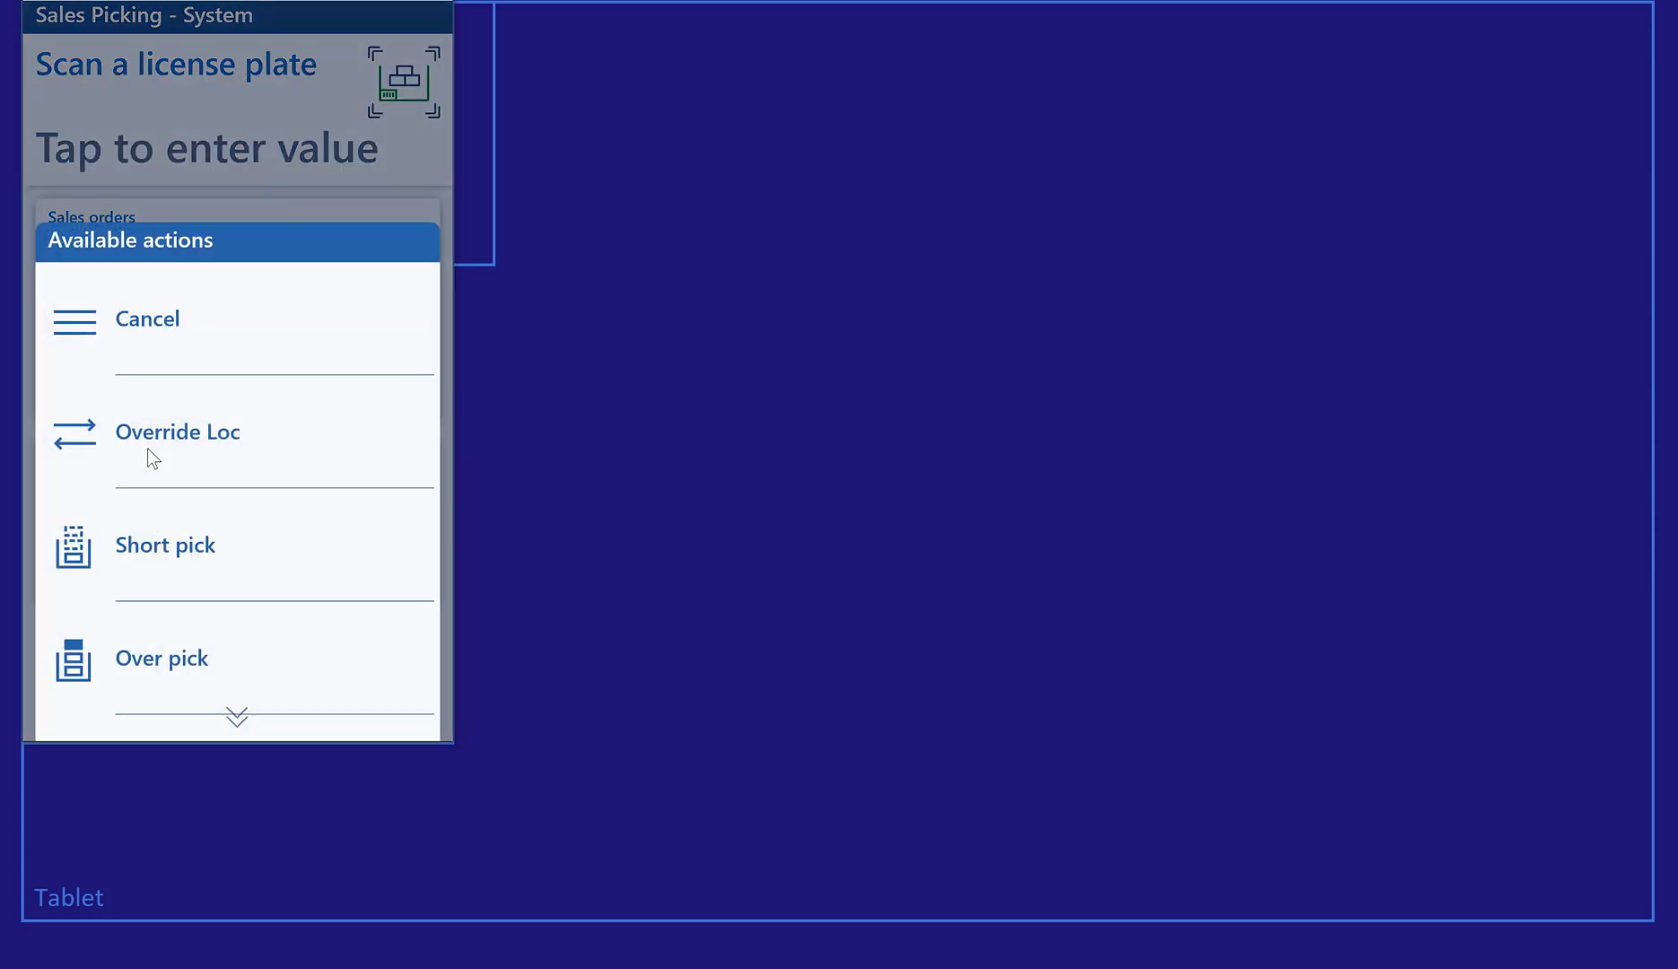
pyautogui.click(137, 315)
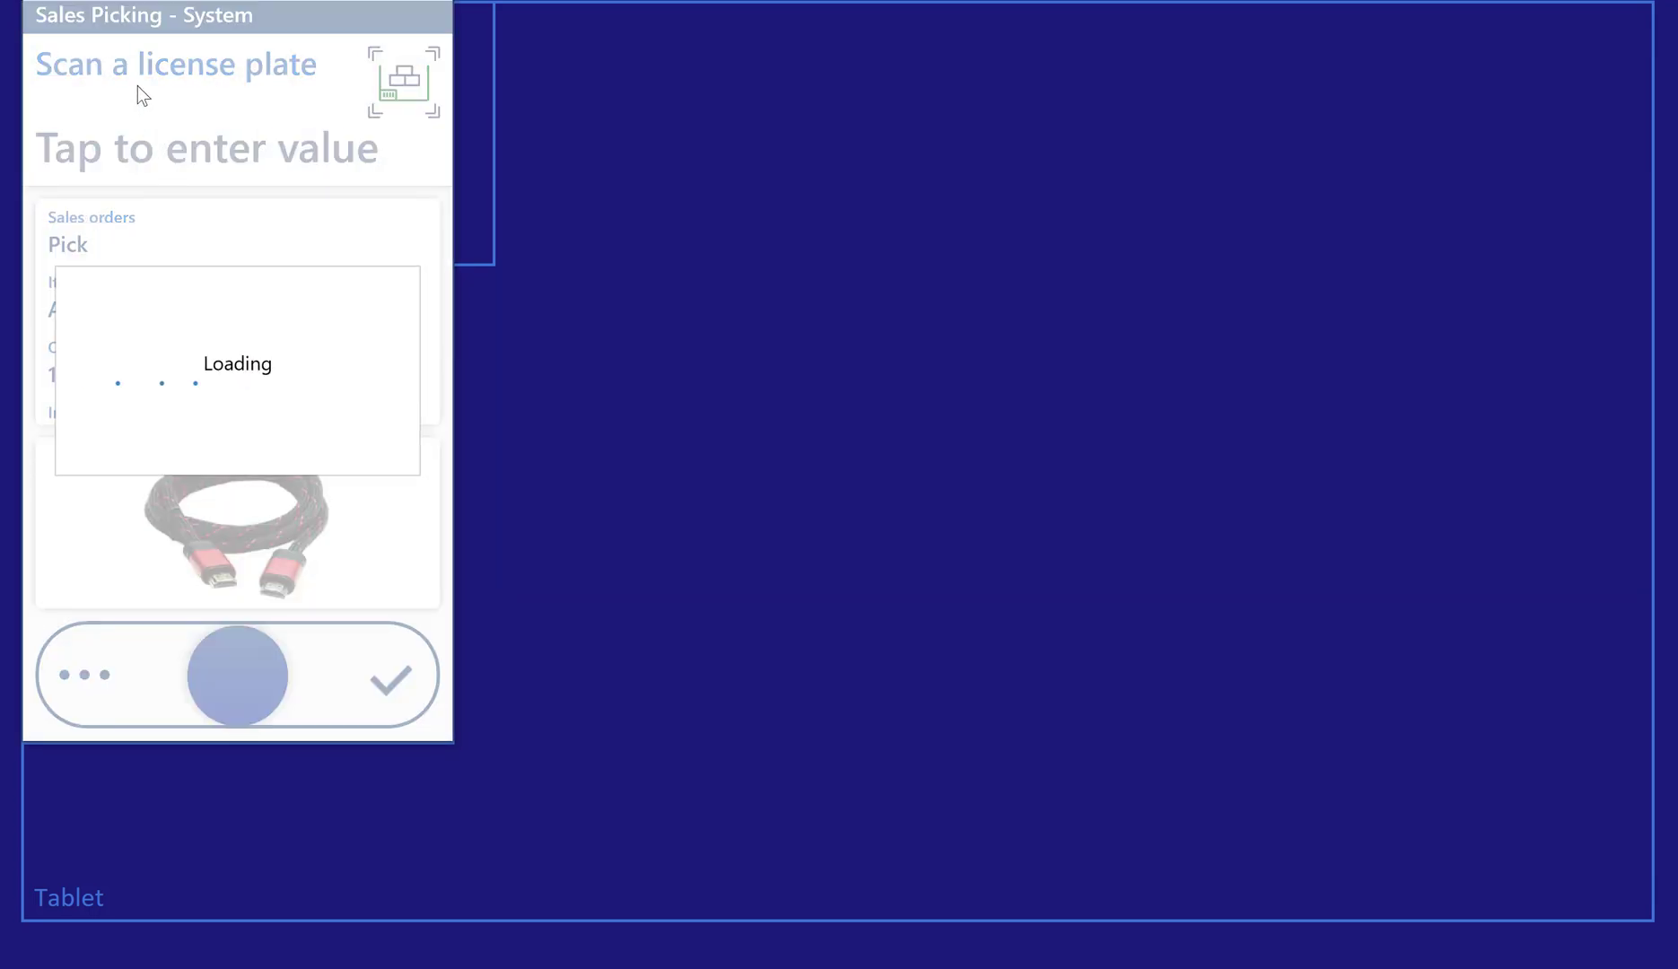
pyautogui.click(134, 70)
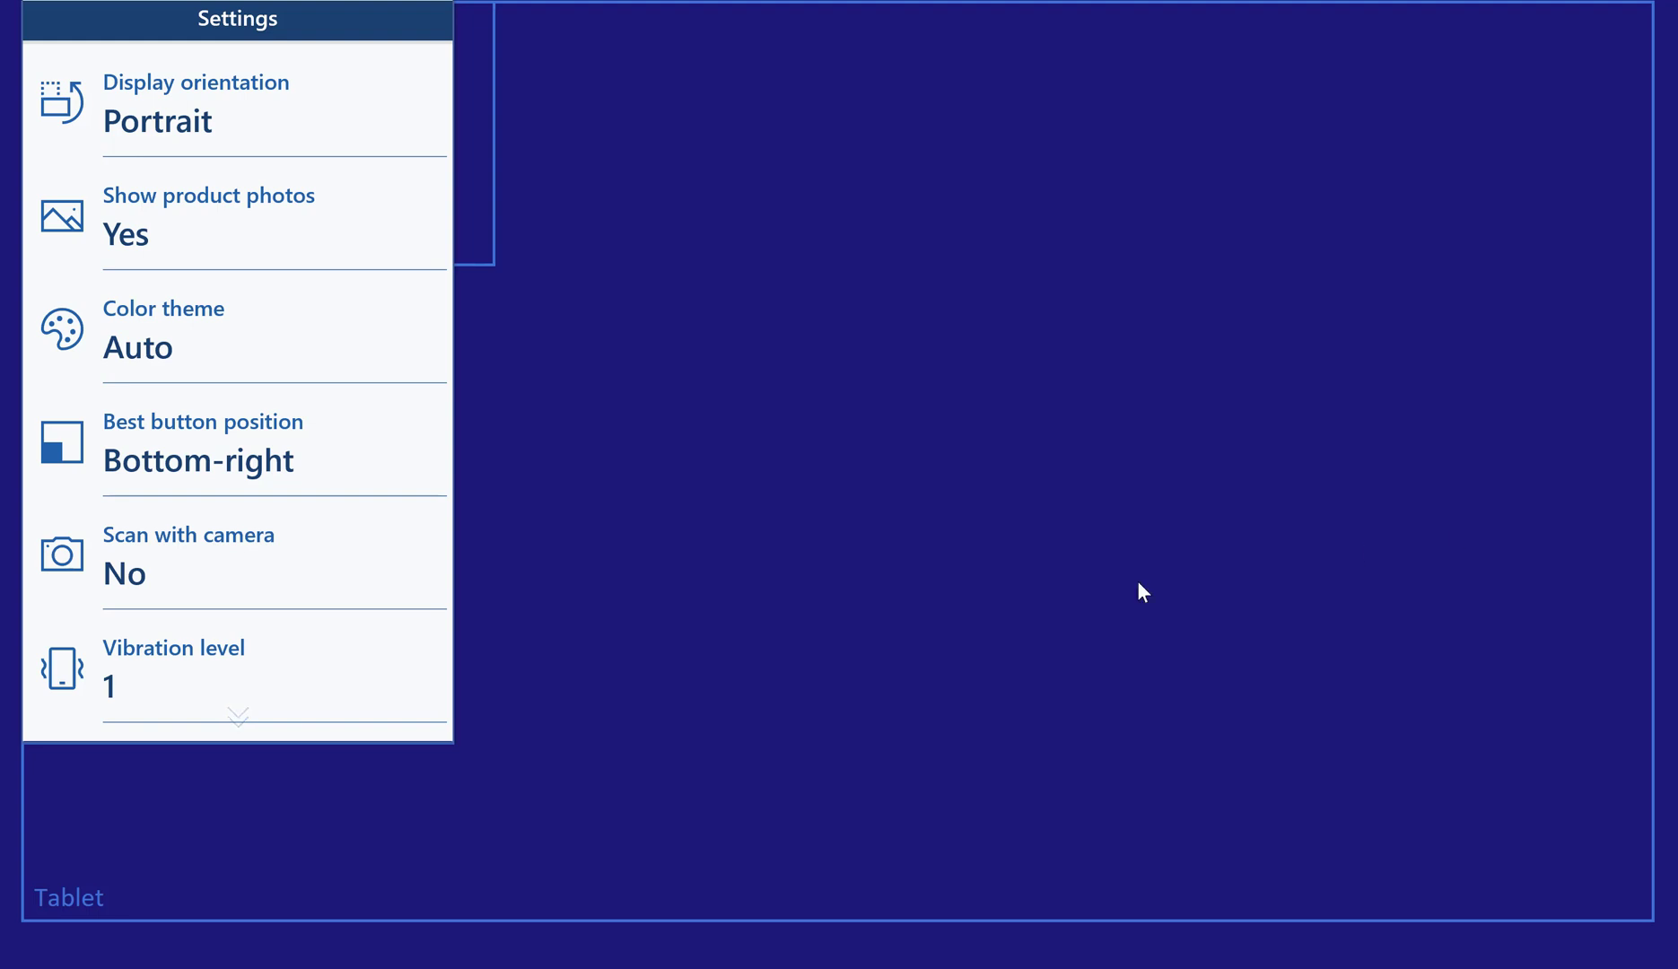
# Step: Drag the Button scale slider back to 100% and the Text scale slider up to 360%
pyautogui.scroll(-5, 205, 506)
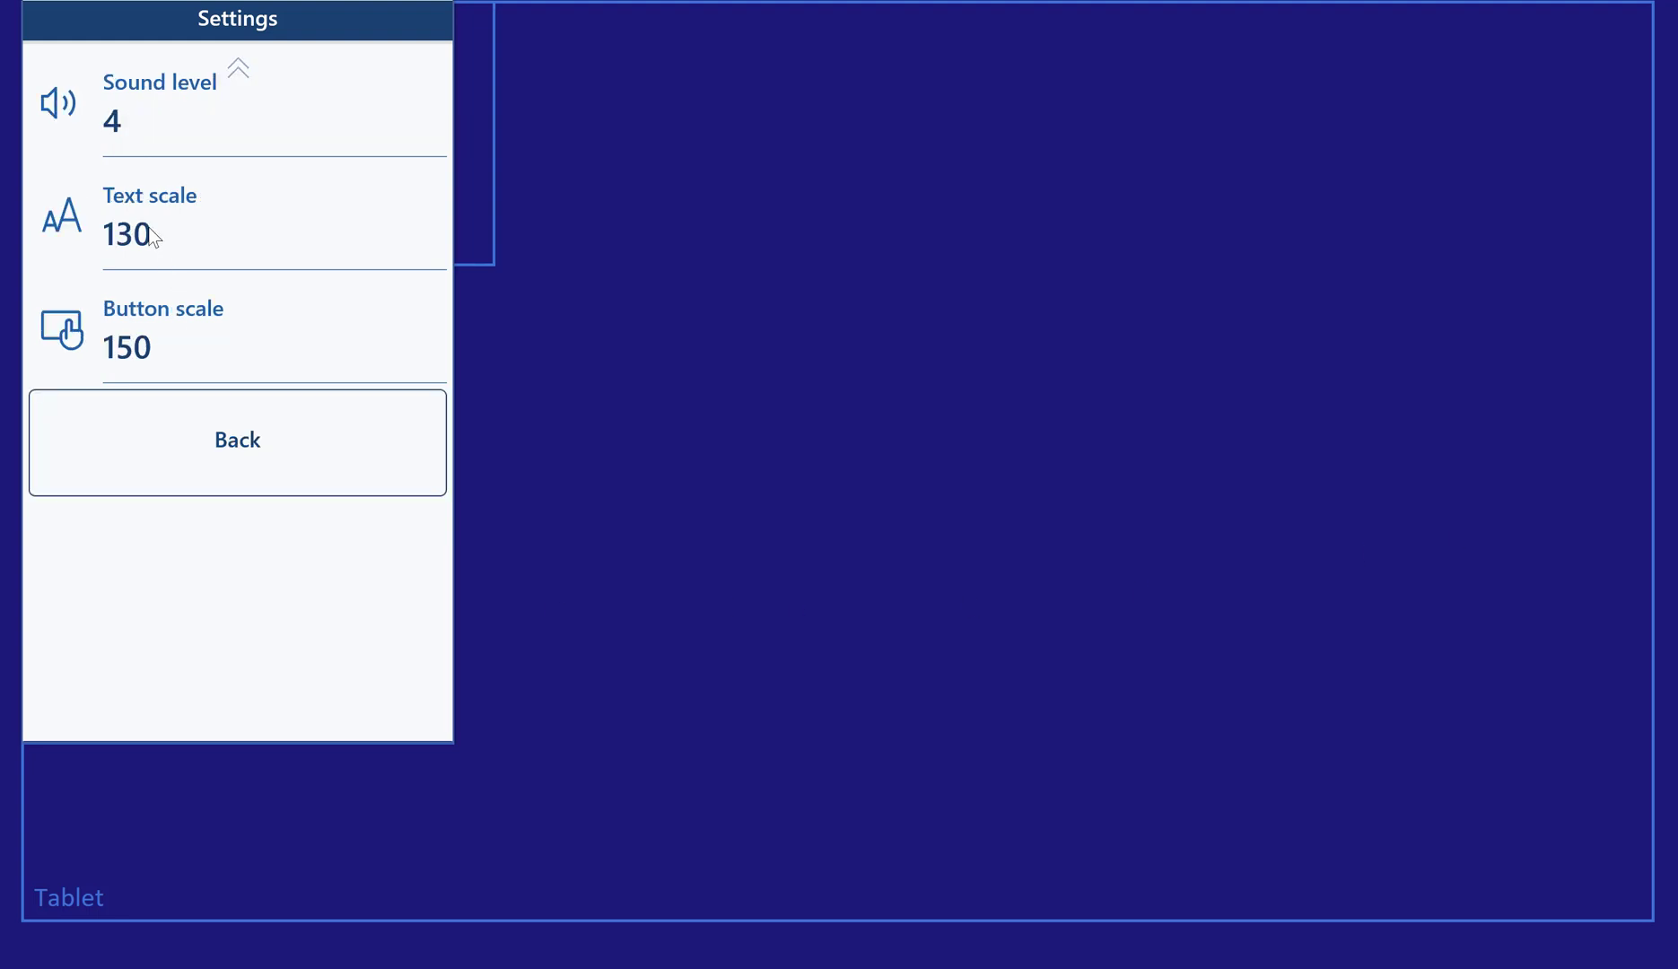
pyautogui.click(139, 348)
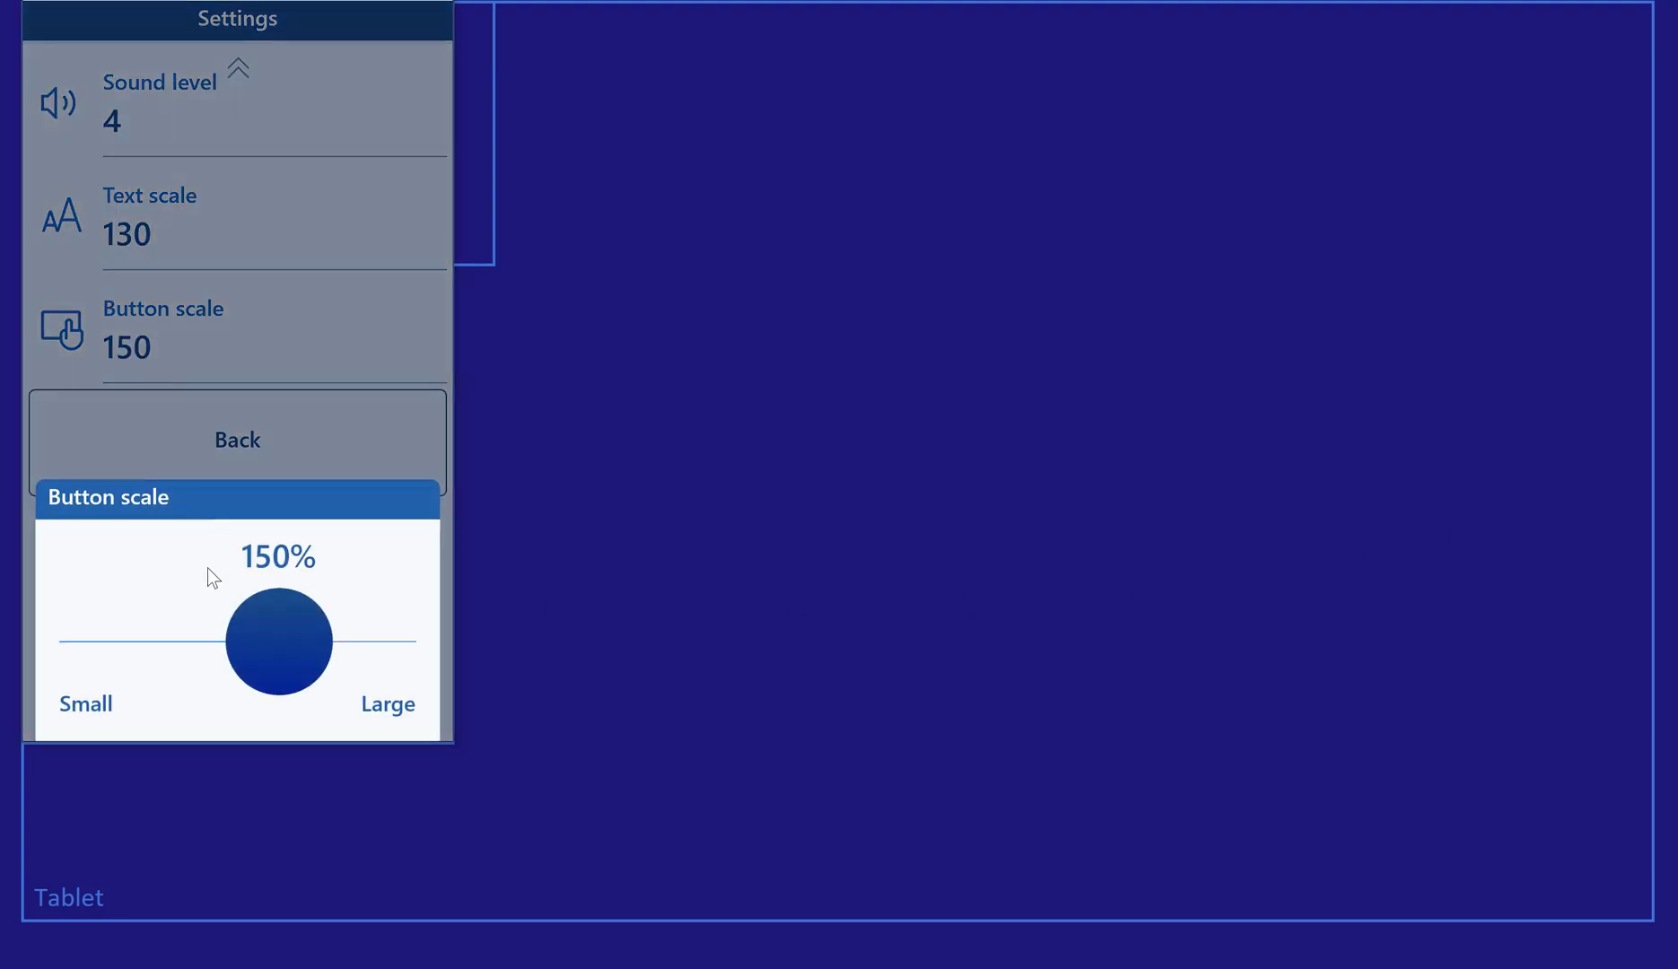
pyautogui.moveTo(230, 646); pyautogui.dragTo(176, 638)
pyautogui.click(273, 348)
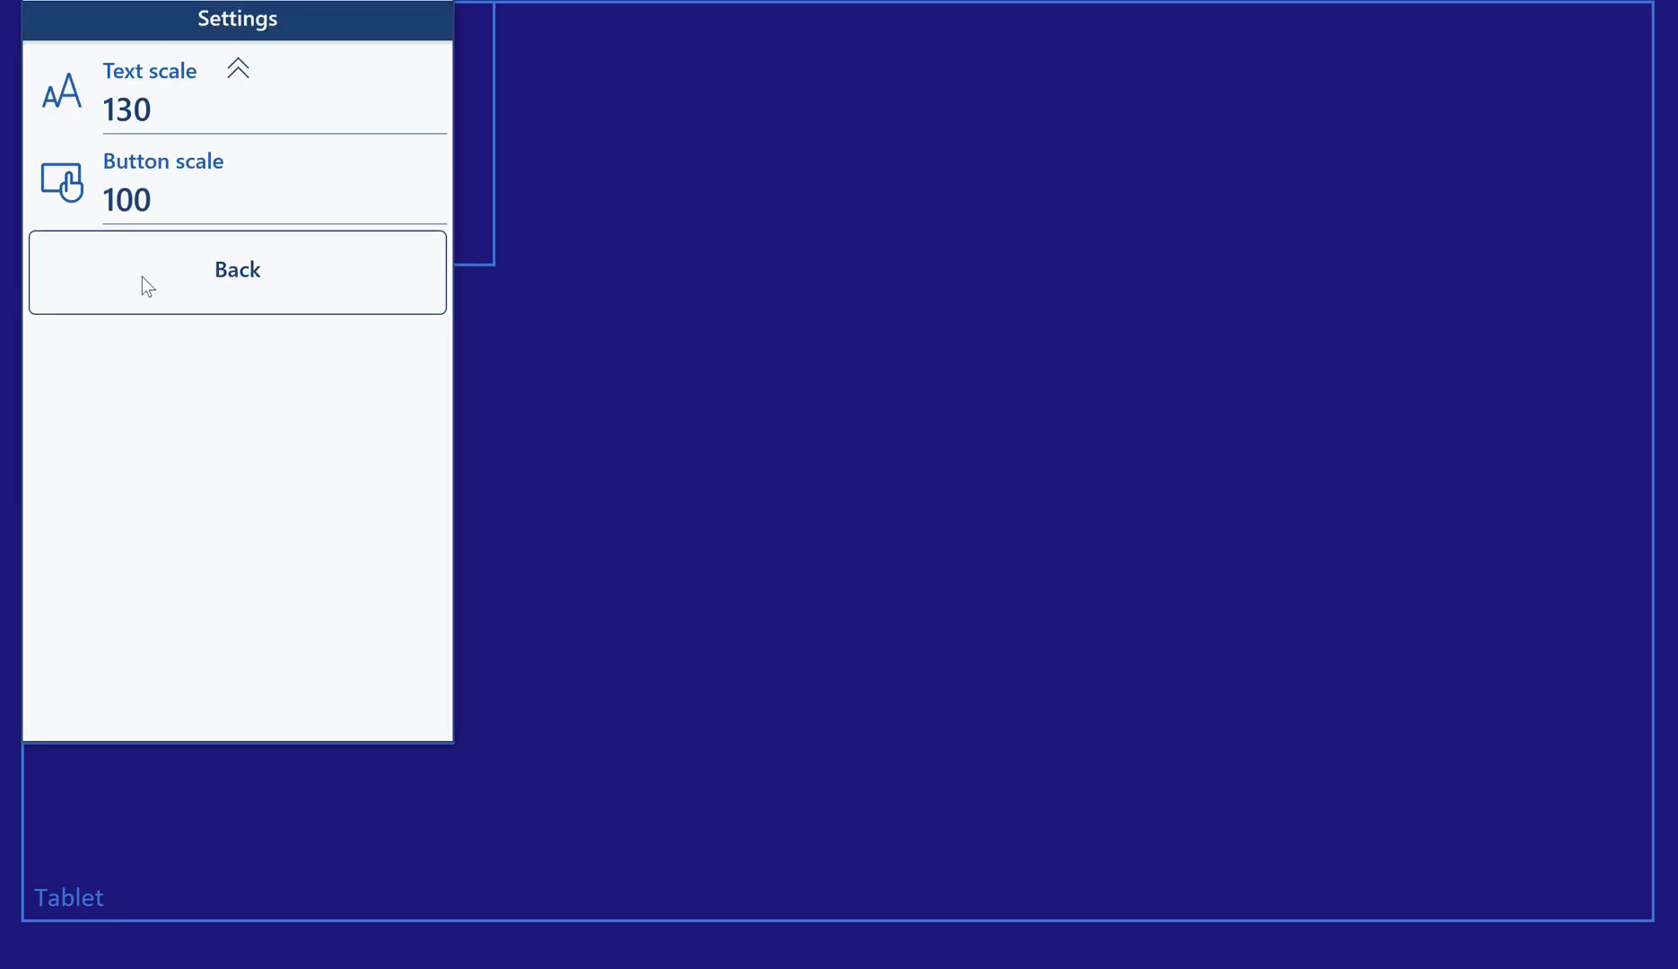
pyautogui.click(132, 112)
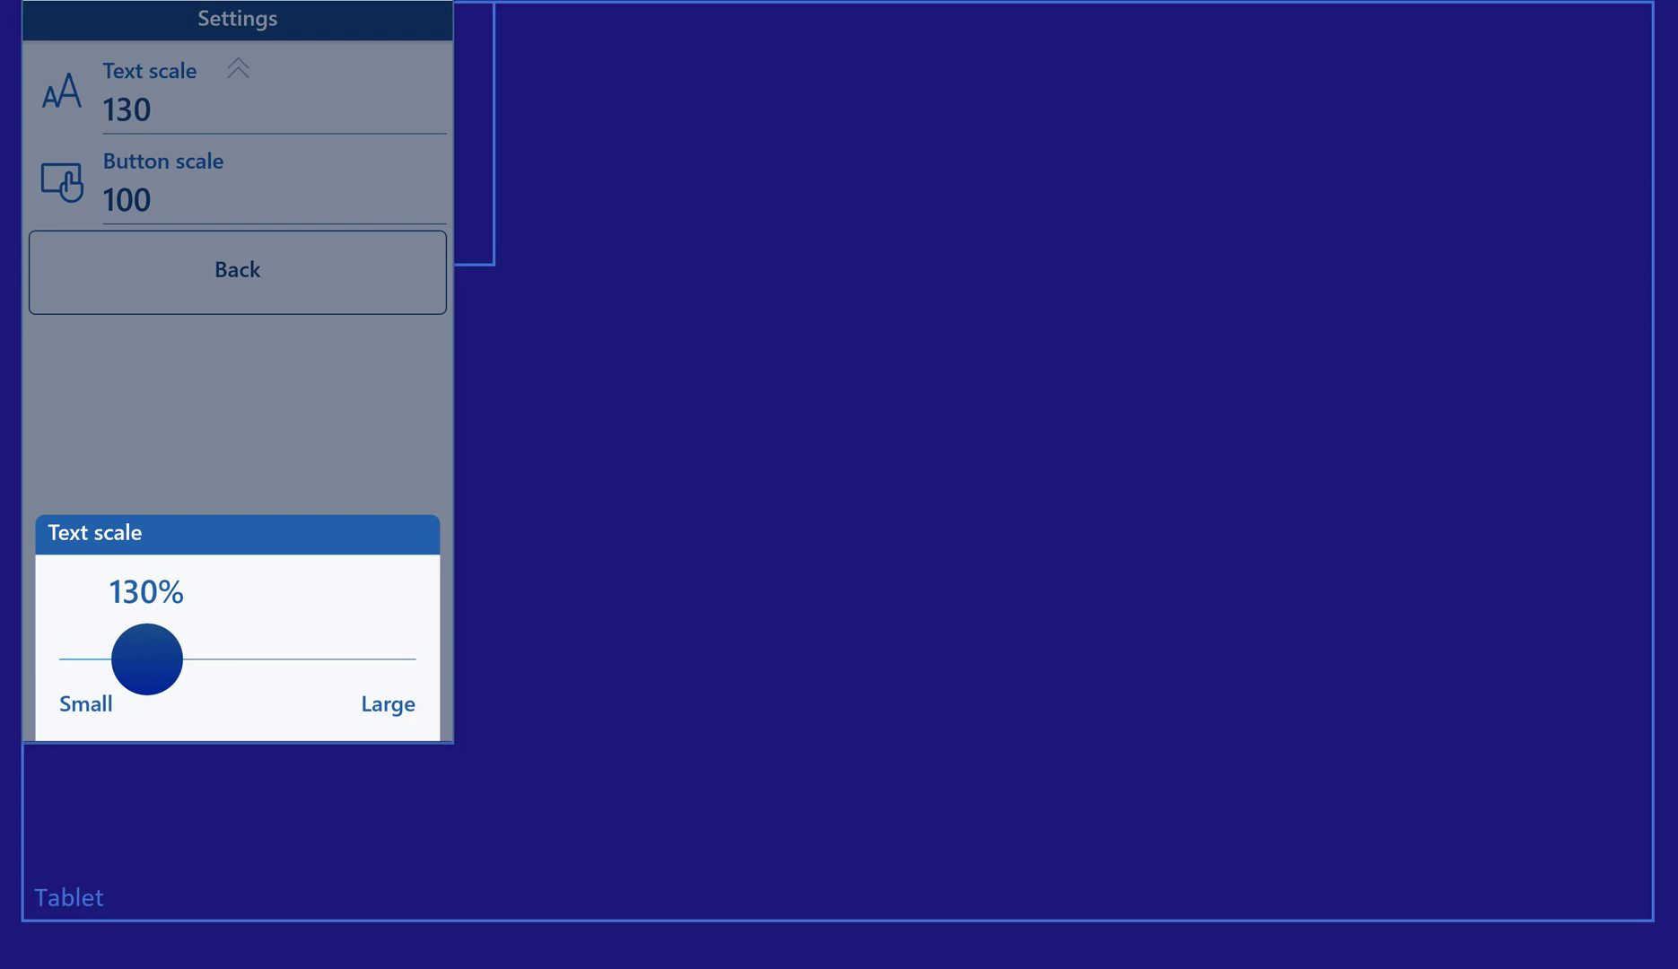
pyautogui.moveTo(148, 660); pyautogui.dragTo(342, 660)
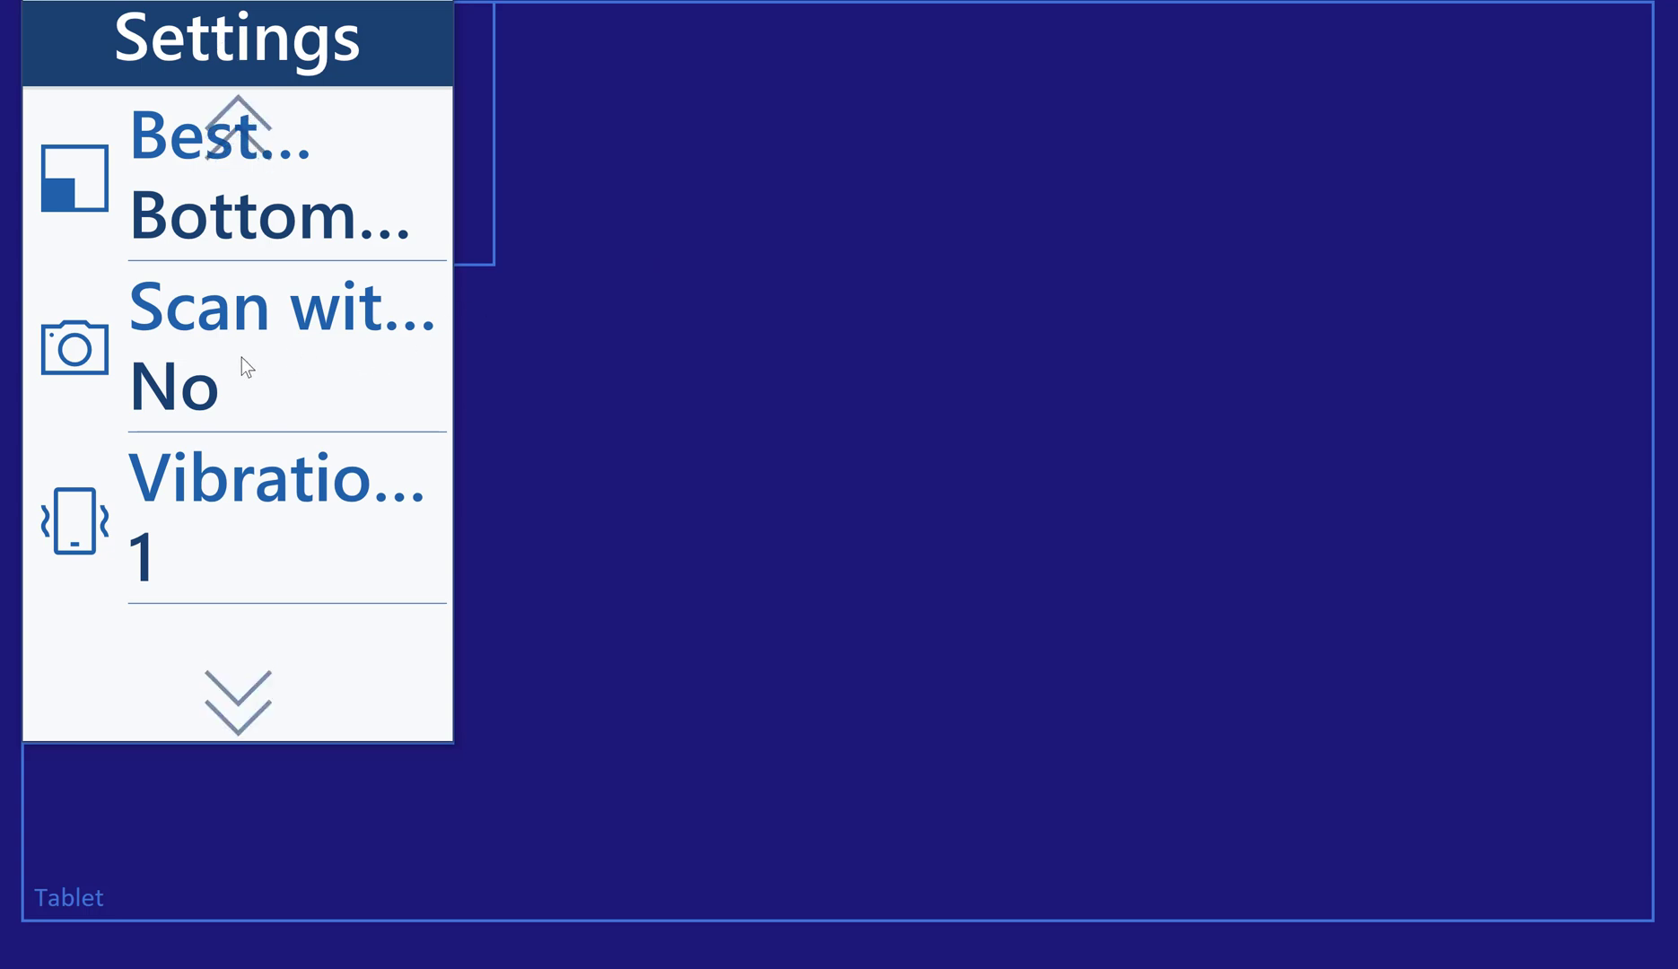
# Step: Leave Settings and reopen Sales Picking, now displayed in oversized text
pyautogui.scroll(-1, 258, 283)
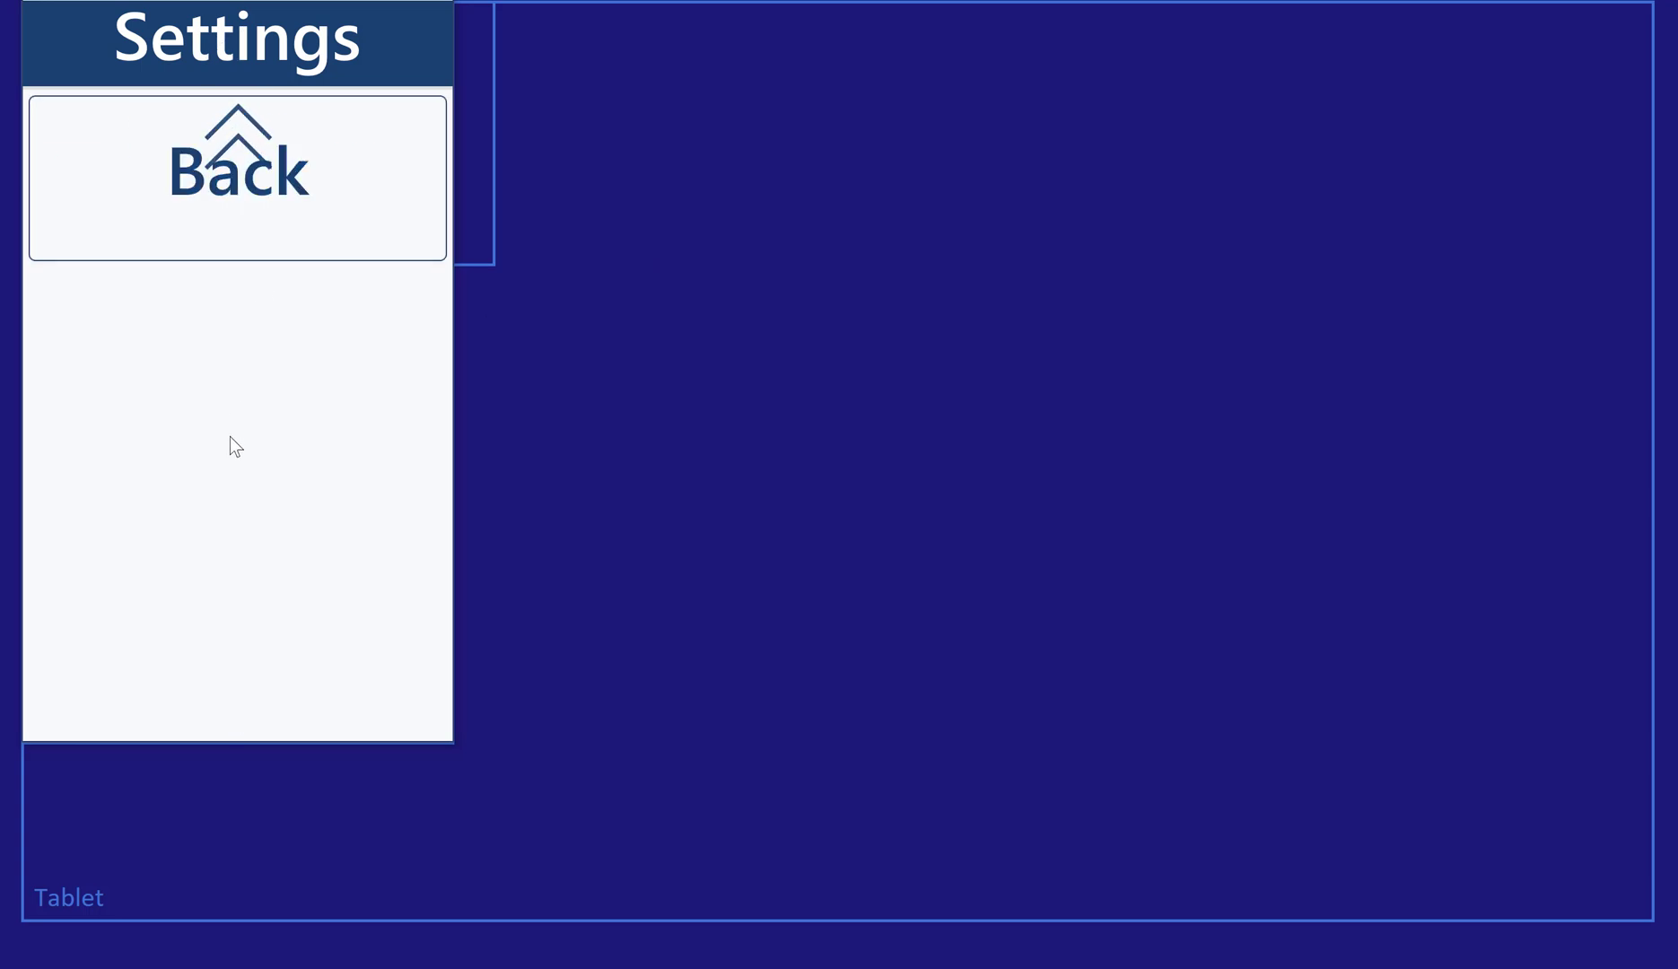
pyautogui.click(224, 251)
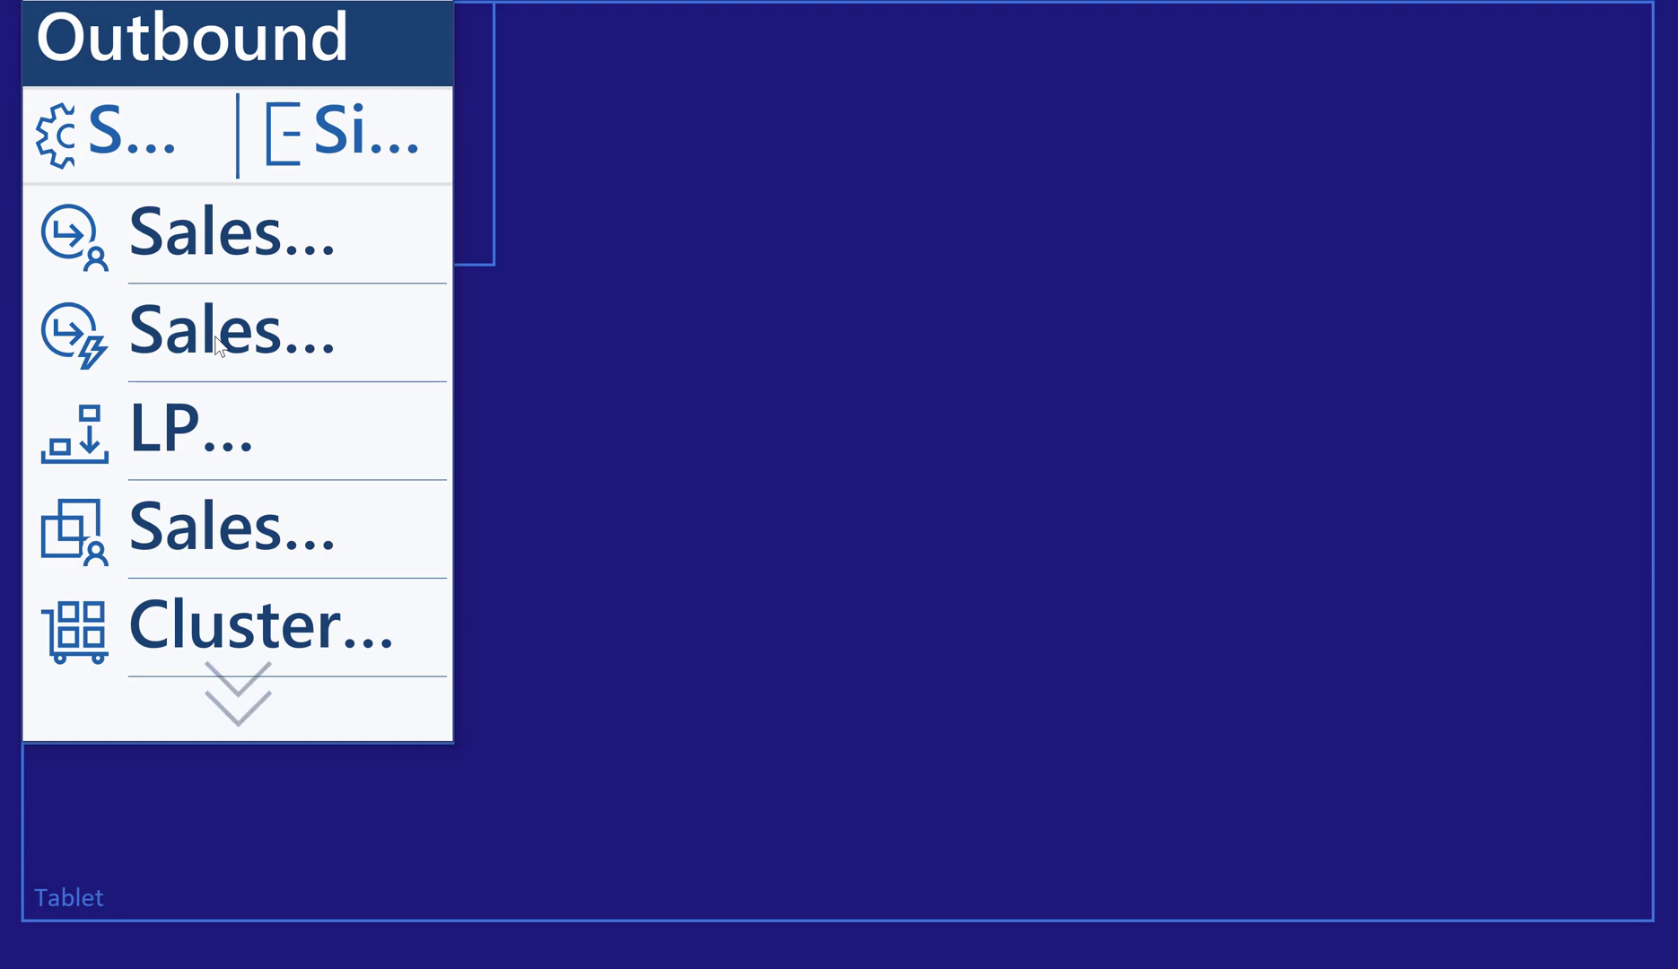
pyautogui.click(216, 344)
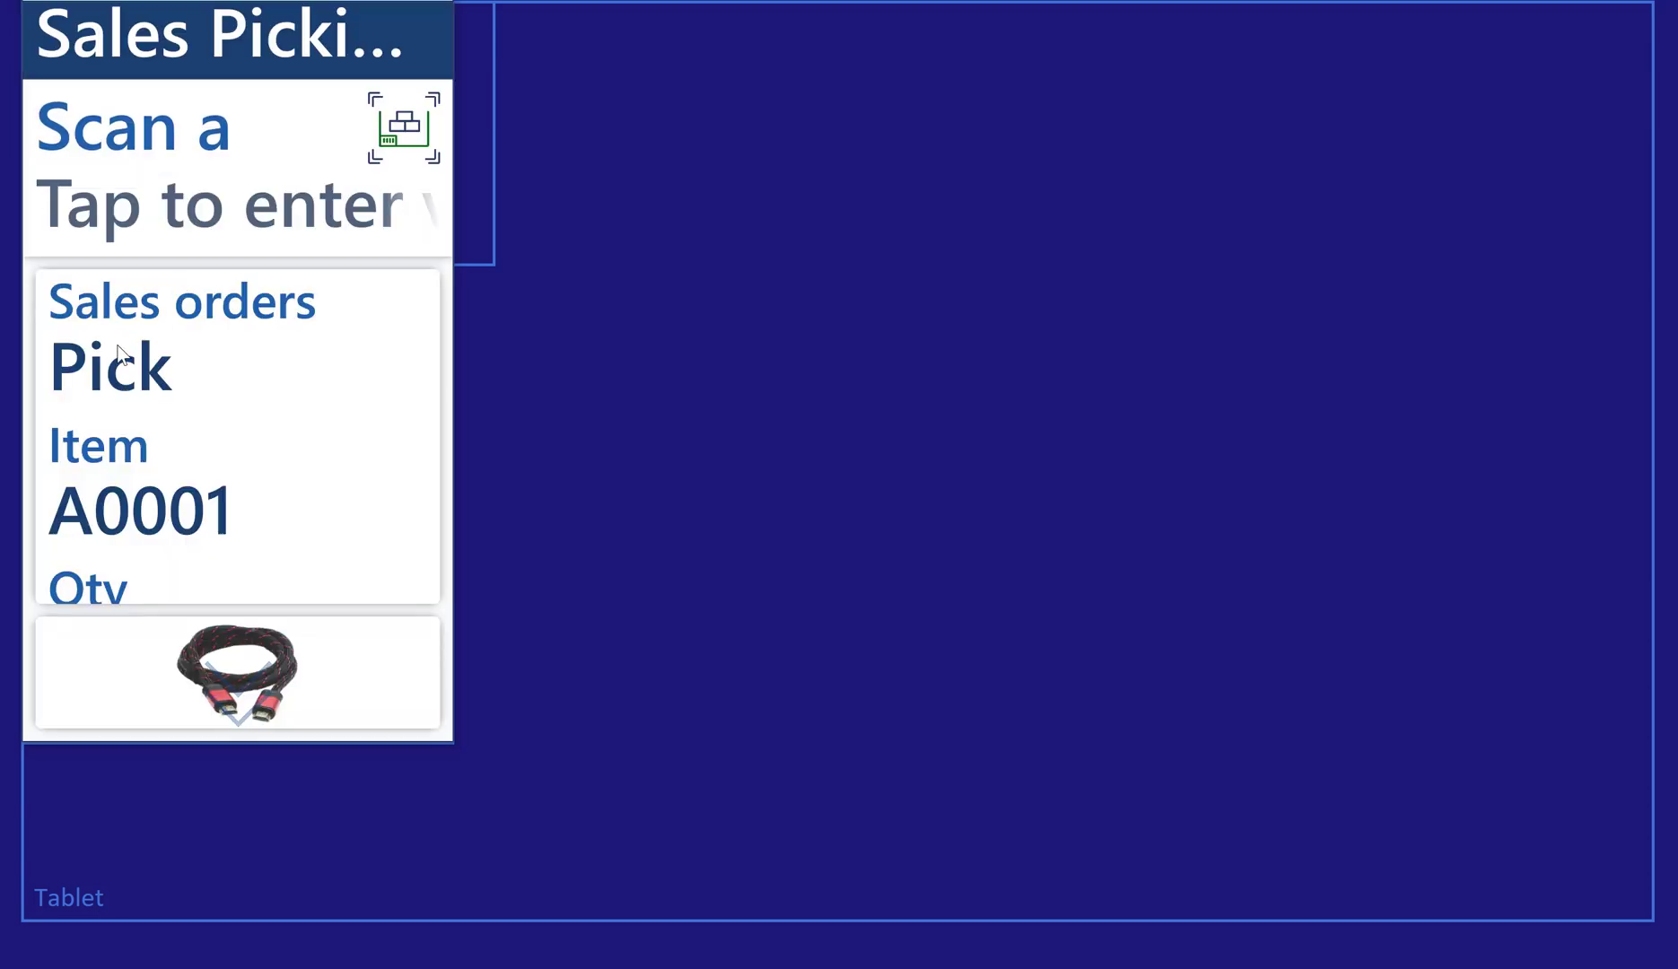